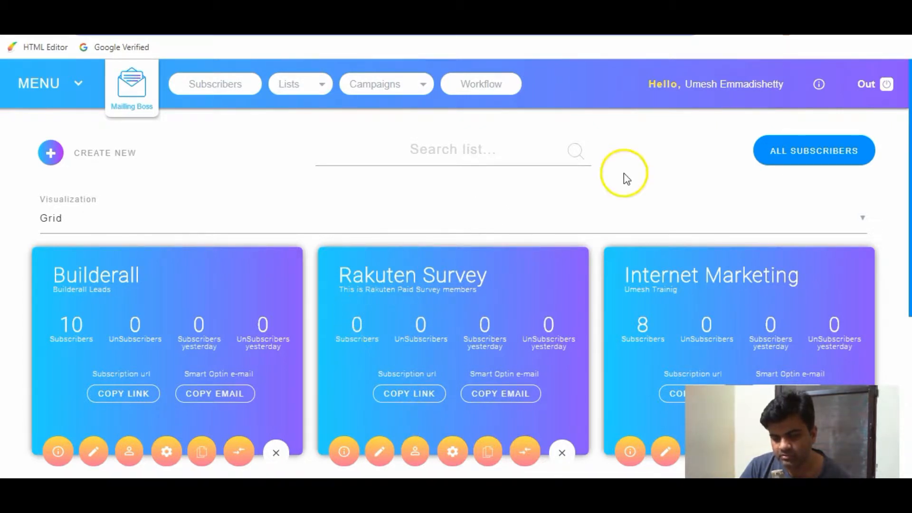
Go to Zapier's Integrations page and browse workflow ideas such as Gmail emails for Facebook Lead Ads.
click(714, 10)
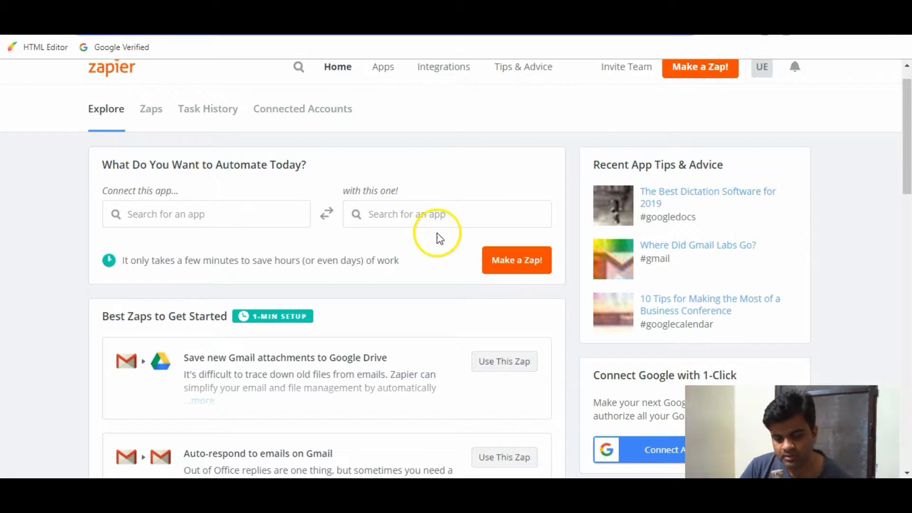
scroll(437, 233, up, 1)
click(118, 101)
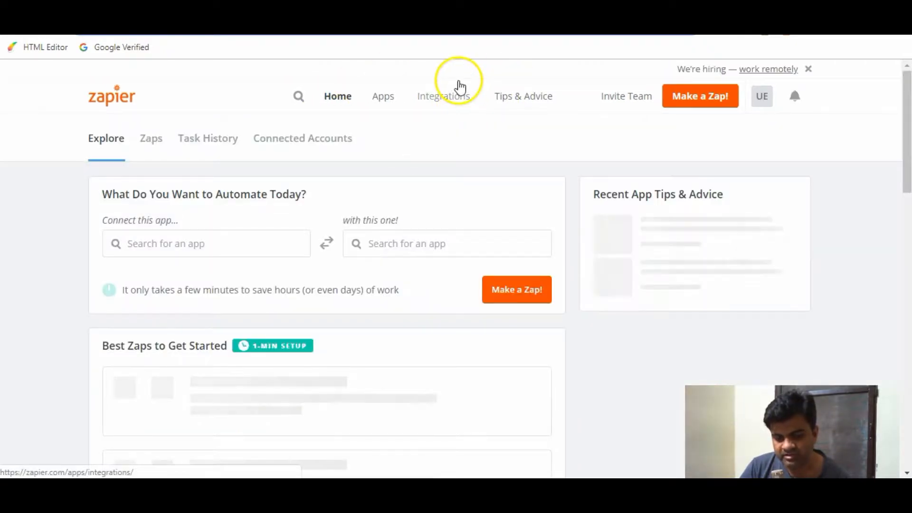
click(459, 99)
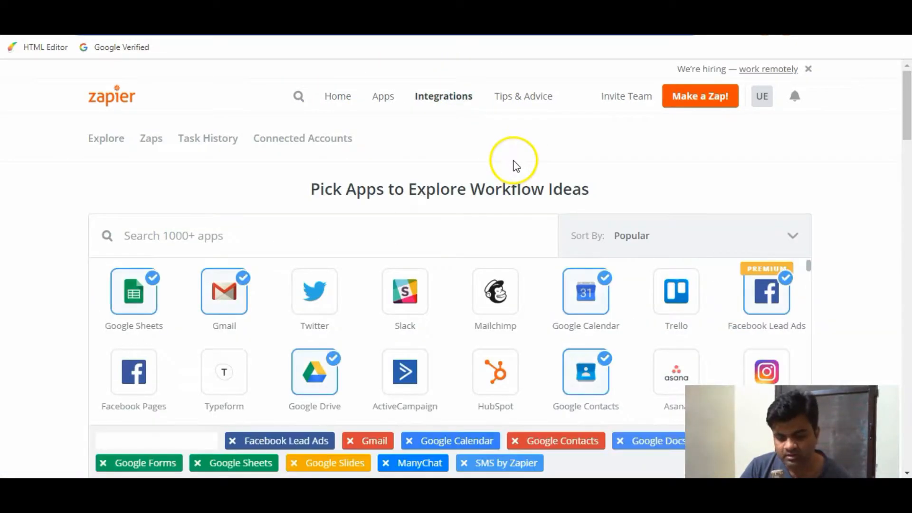
scroll(515, 164, down, 3)
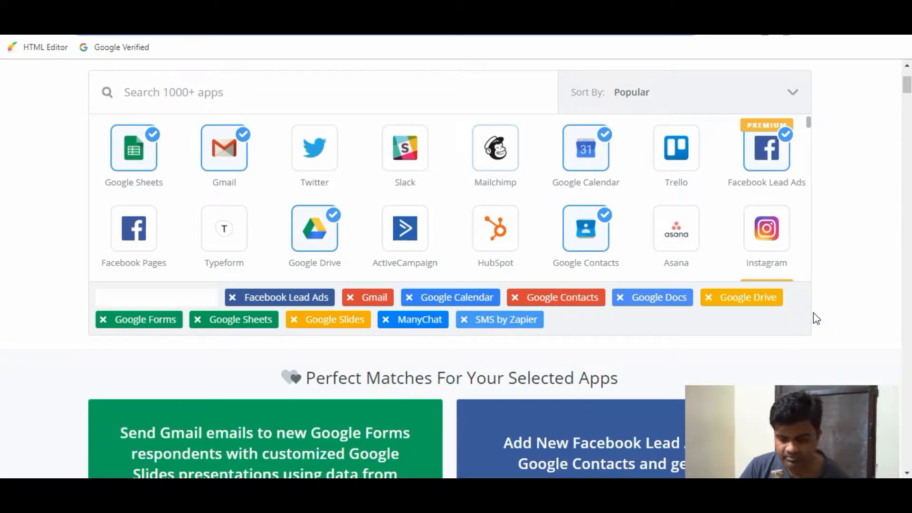
scroll(814, 312, down, 1)
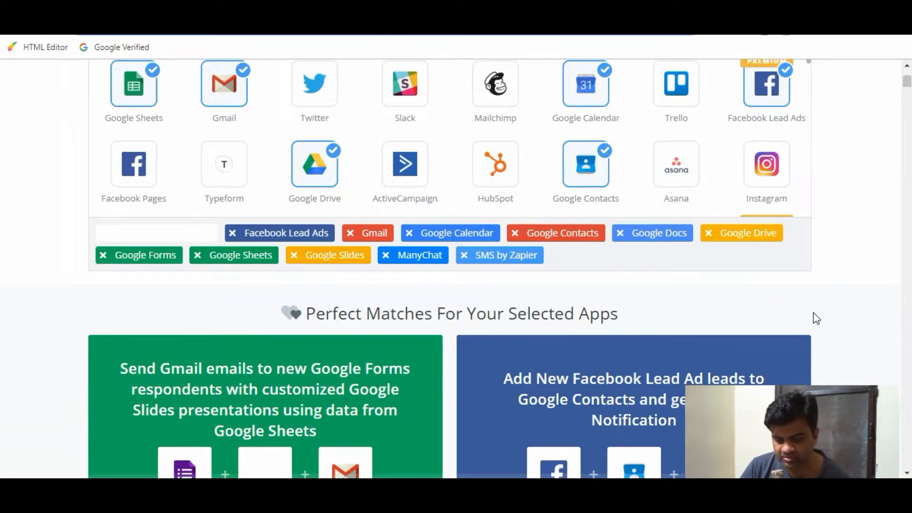
scroll(813, 312, up, 1)
scroll(813, 319, down, 5)
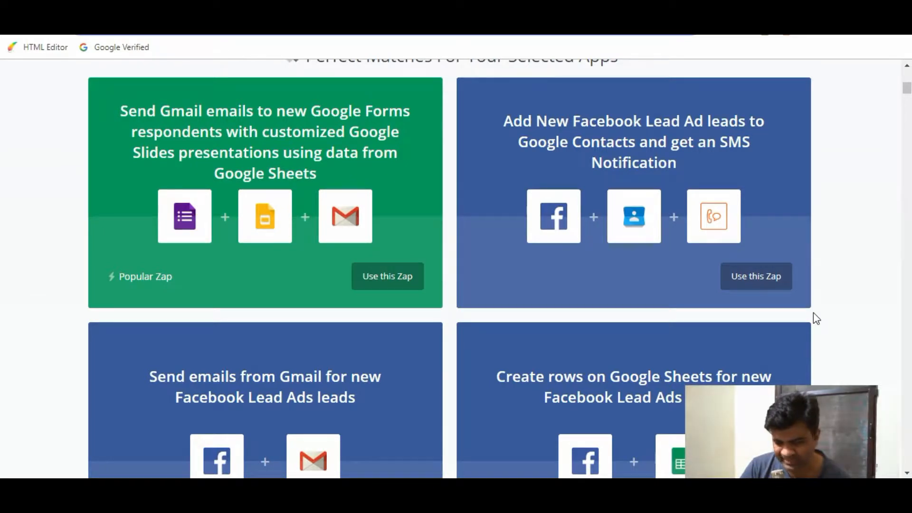
scroll(814, 318, up, 7)
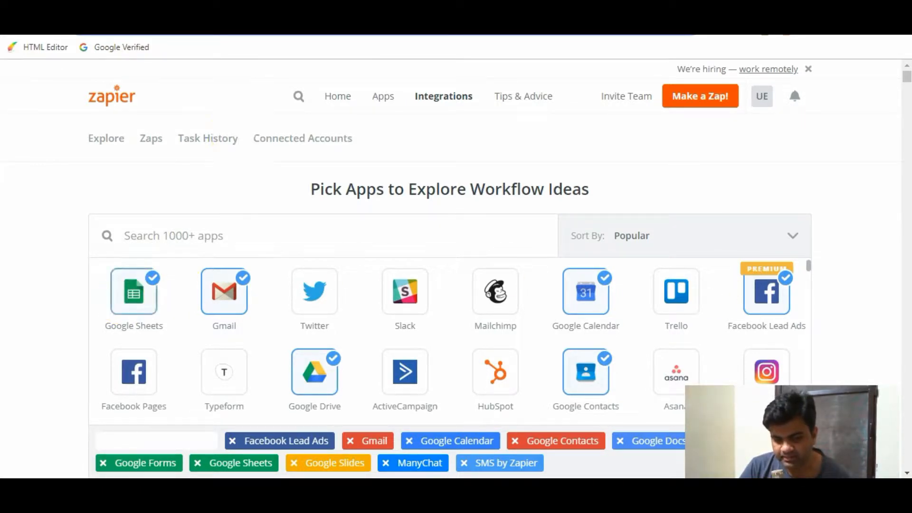
Check the Mailing Boss lists, then return to Zapier's home Explore page to connect apps.
key(ctrl+Tab)
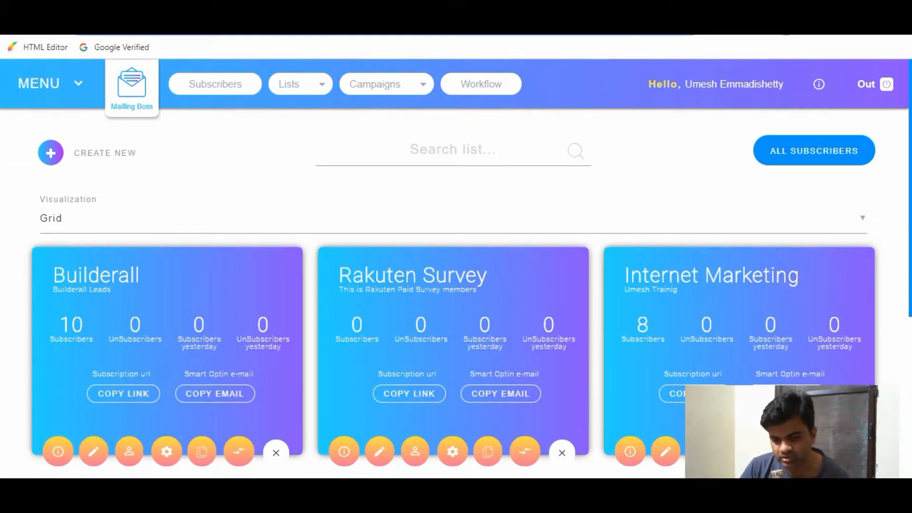
key(ctrl+shift+Tab)
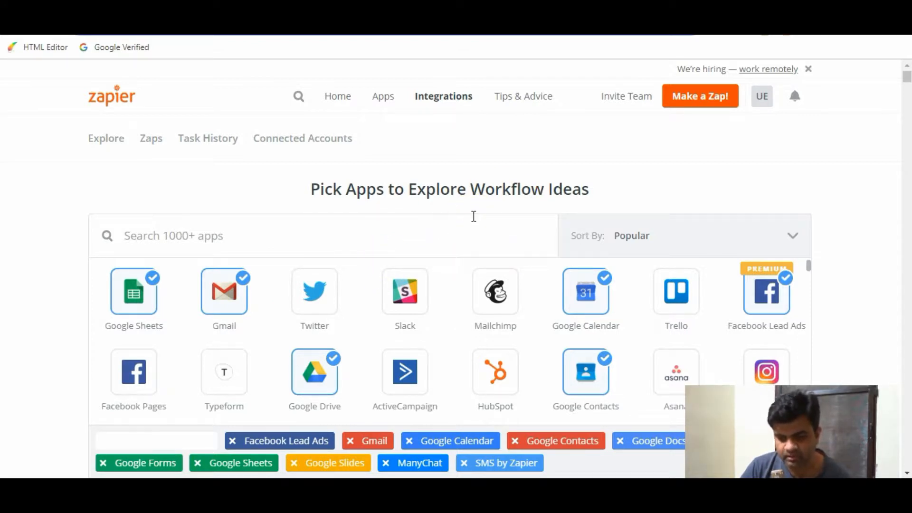
click(693, 100)
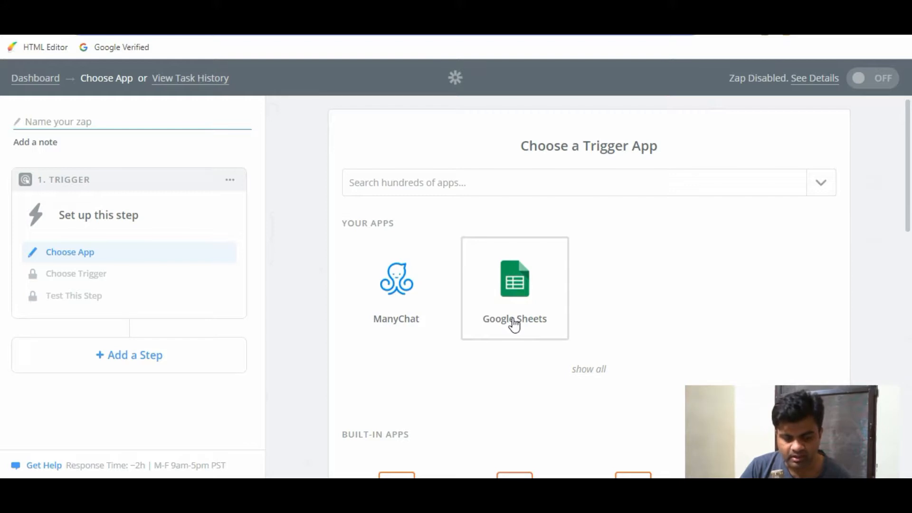
click(297, 291)
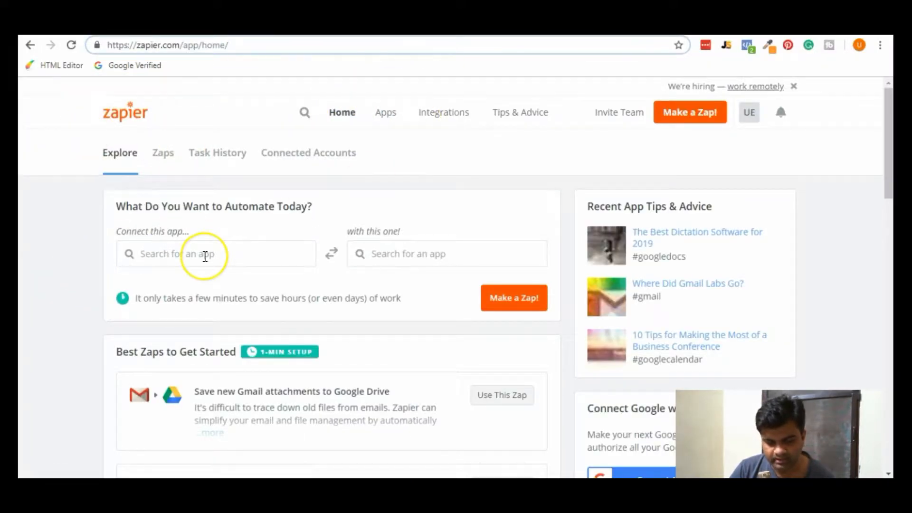
Choose Google Sheets and Builderall Mailingboss as the two apps to connect.
click(205, 257)
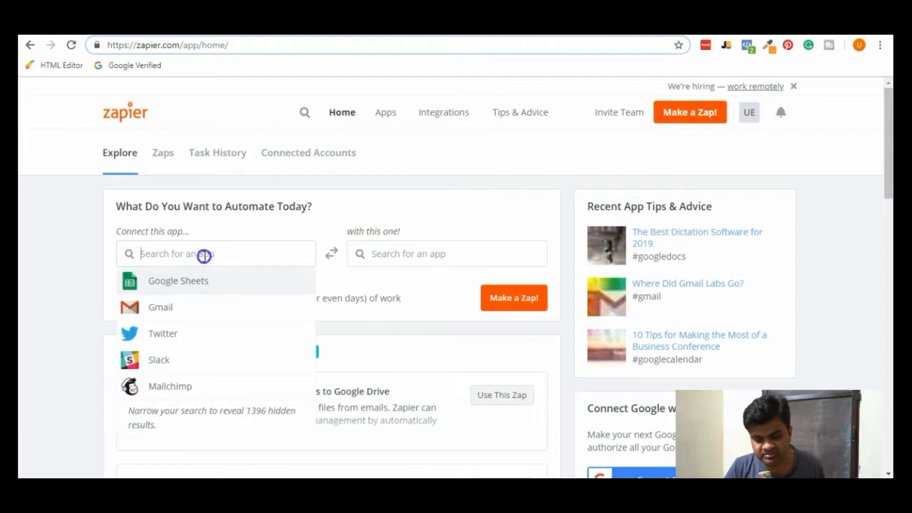
text(many)
key(BackSpace)
key(BackSpace)
key(BackSpace)
key(BackSpace)
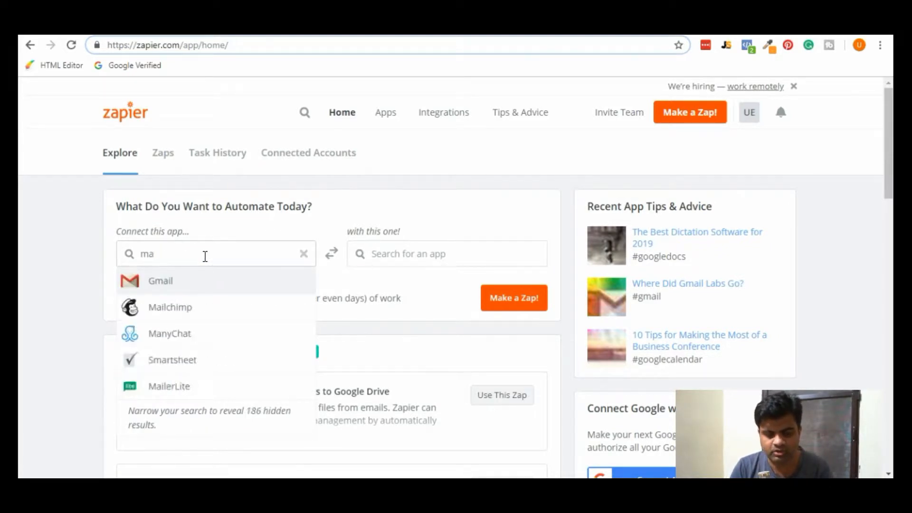
text(goog)
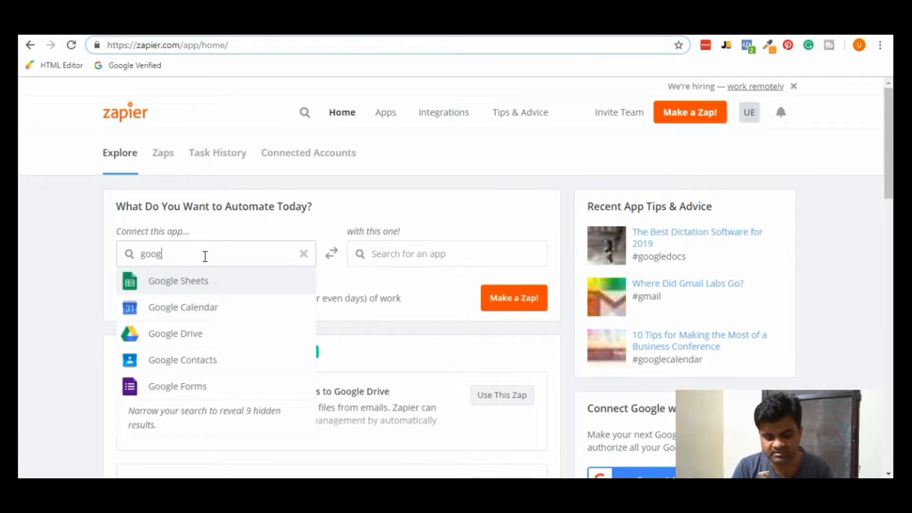
click(215, 284)
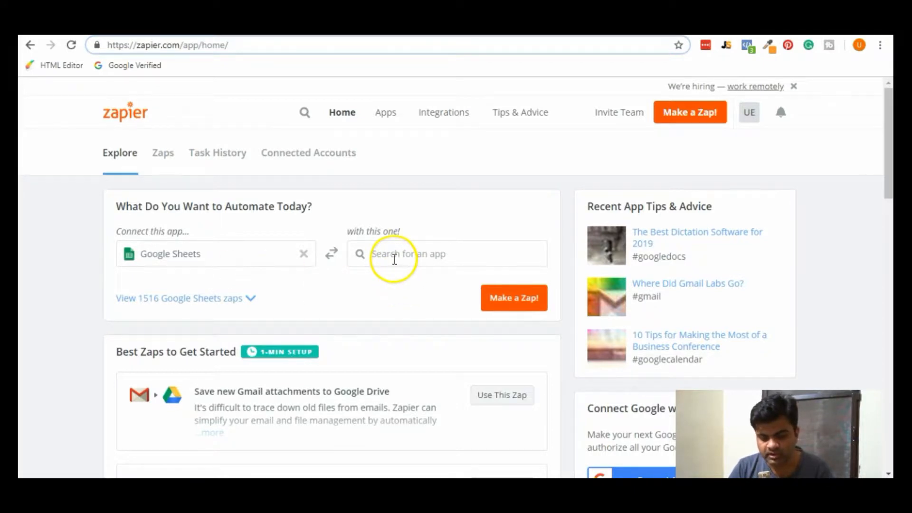
click(394, 259)
text(builld)
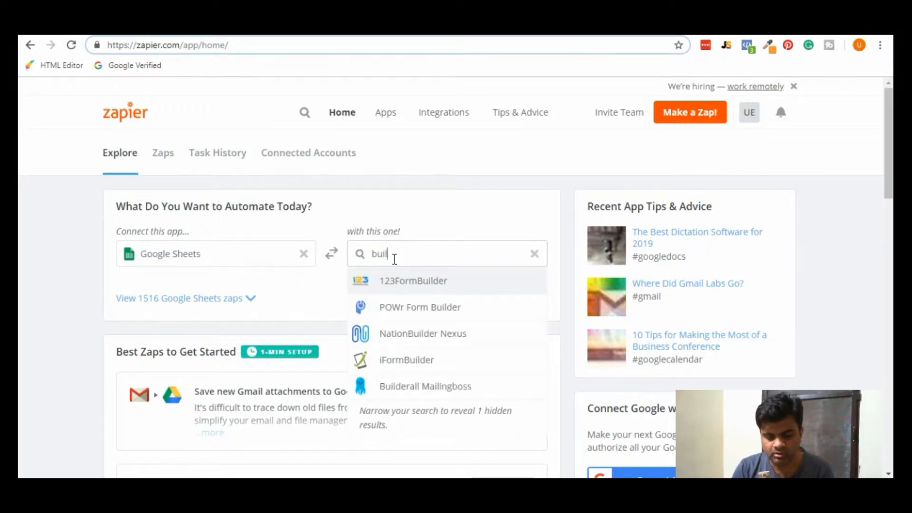
key(BackSpace)
key(BackSpace)
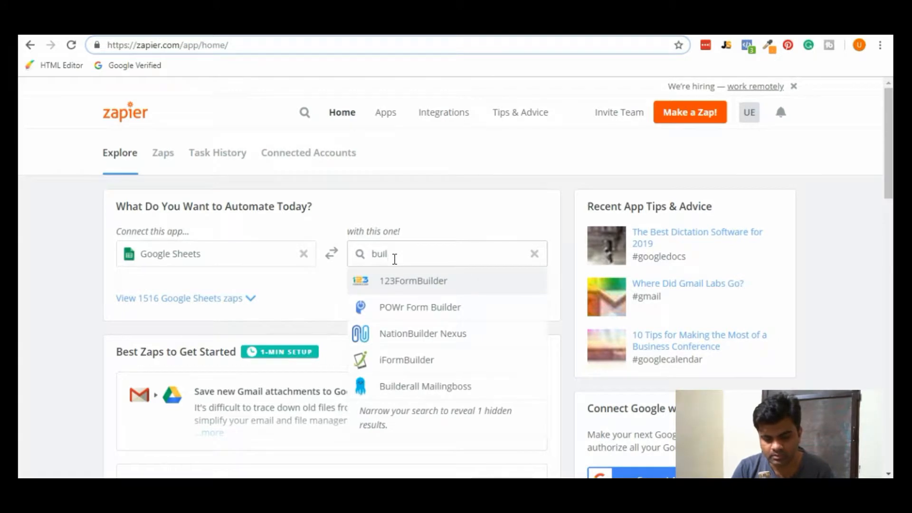
text(d)
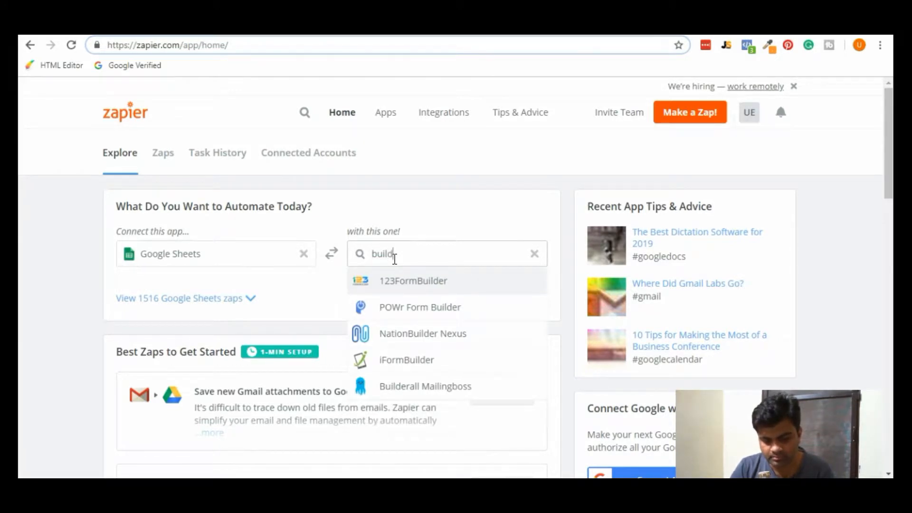
click(422, 389)
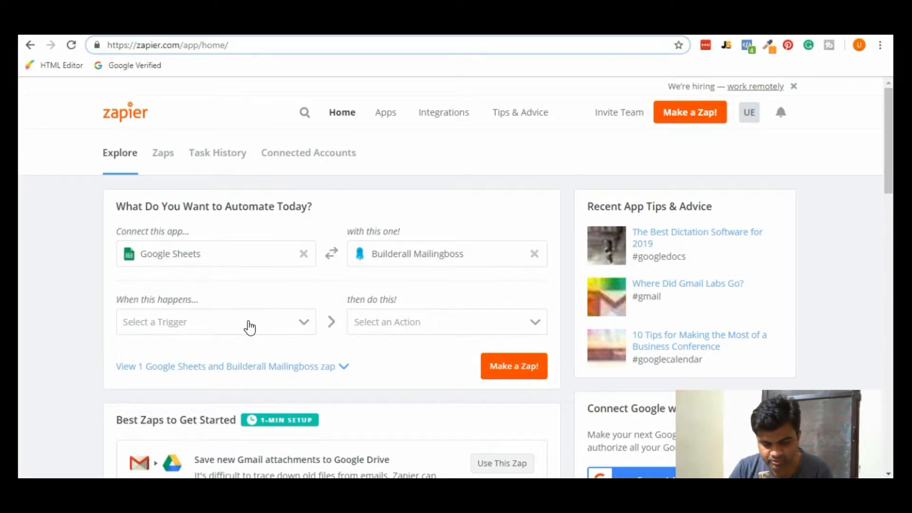
Pair the New or Updated Spreadsheet Row trigger with the Add Lead in List action and create the zap.
click(249, 327)
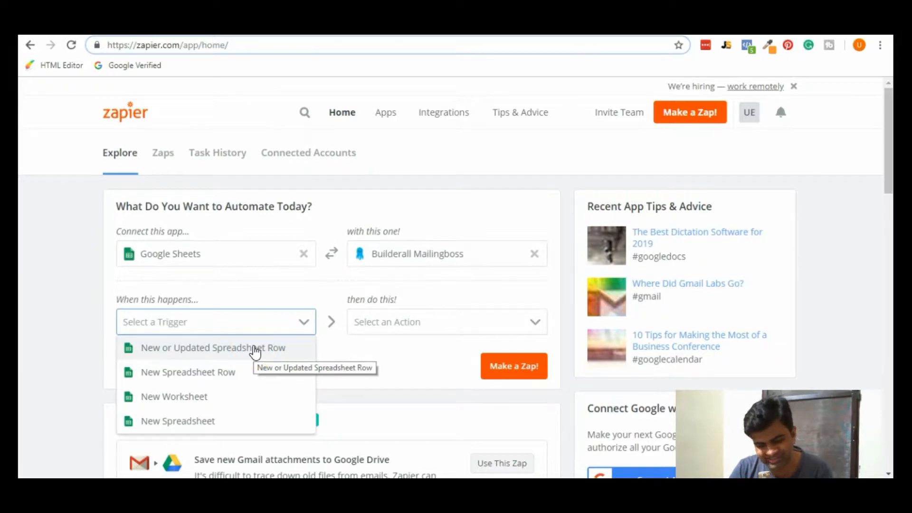
click(255, 351)
click(371, 335)
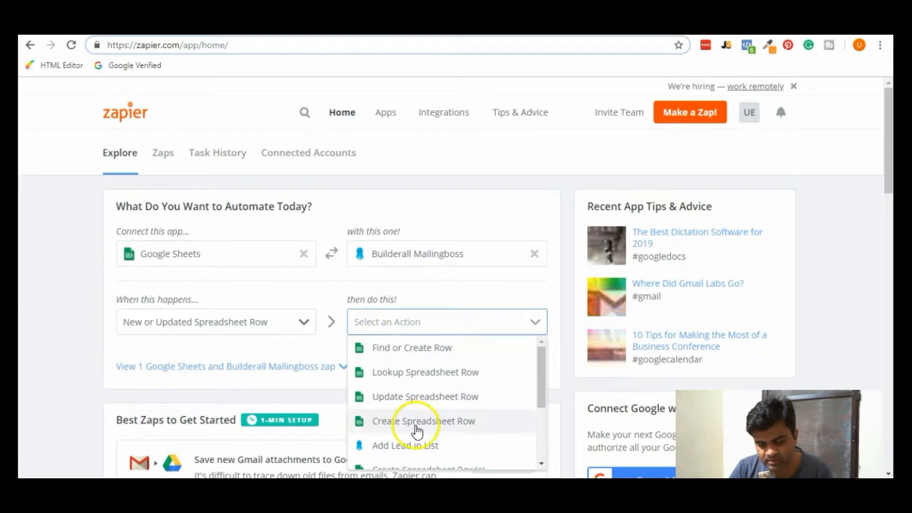
click(428, 446)
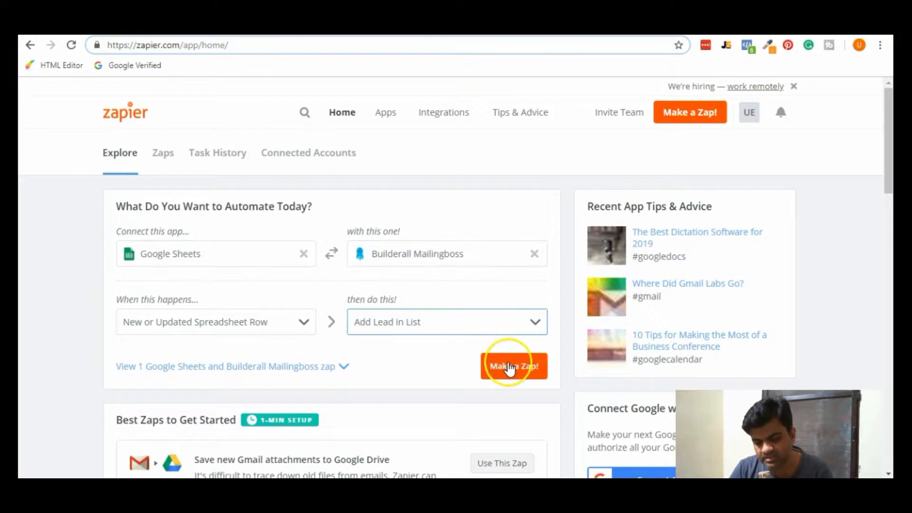
click(510, 368)
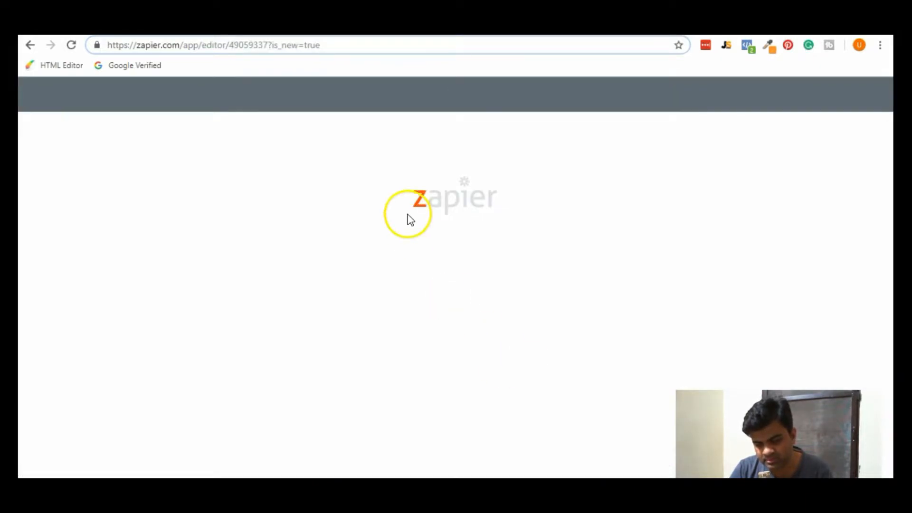
Test the connected Google Sheets account and save it for the trigger.
scroll(624, 287, down, 1)
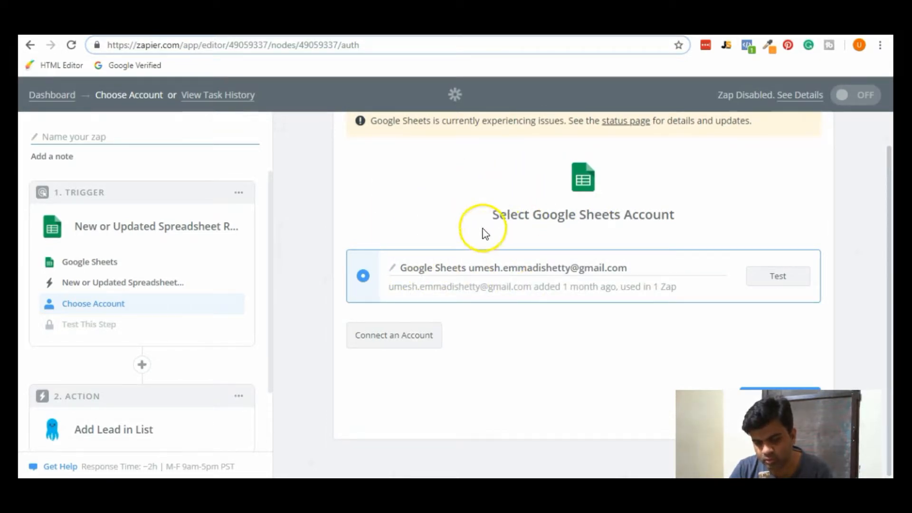
click(773, 280)
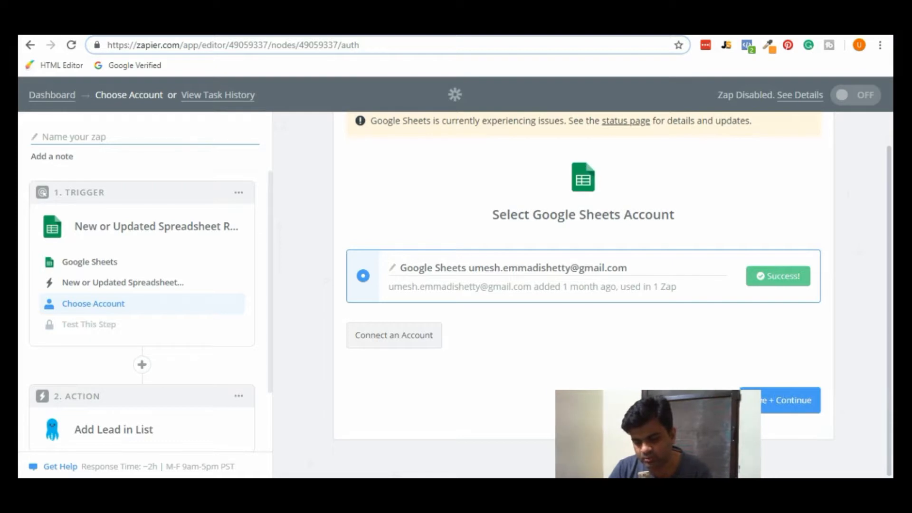
click(808, 399)
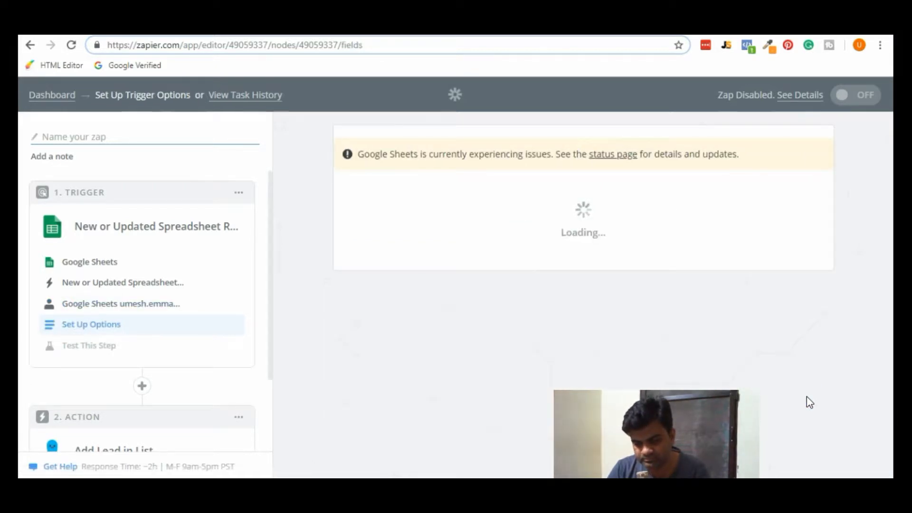
Set the trigger to the Builderall test spreadsheet's Sheet1, keeping any_column as the trigger column.
scroll(807, 402, down, 2)
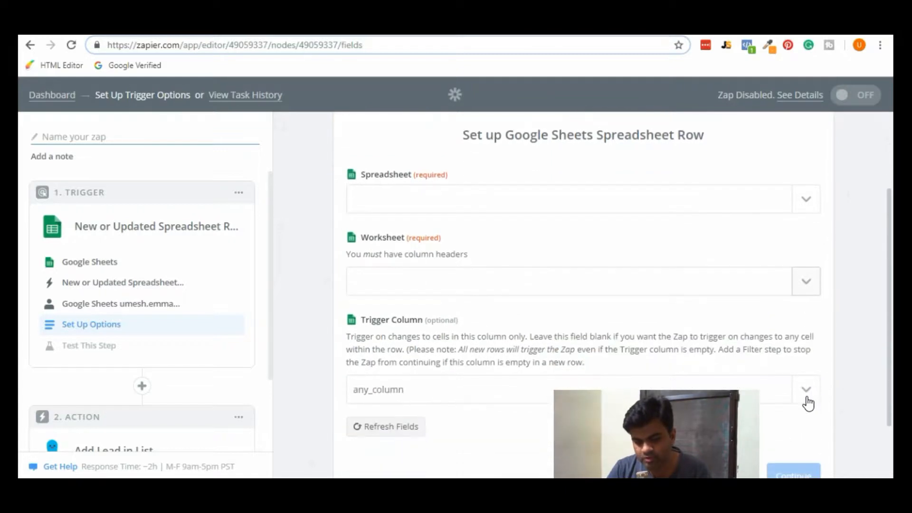
click(805, 208)
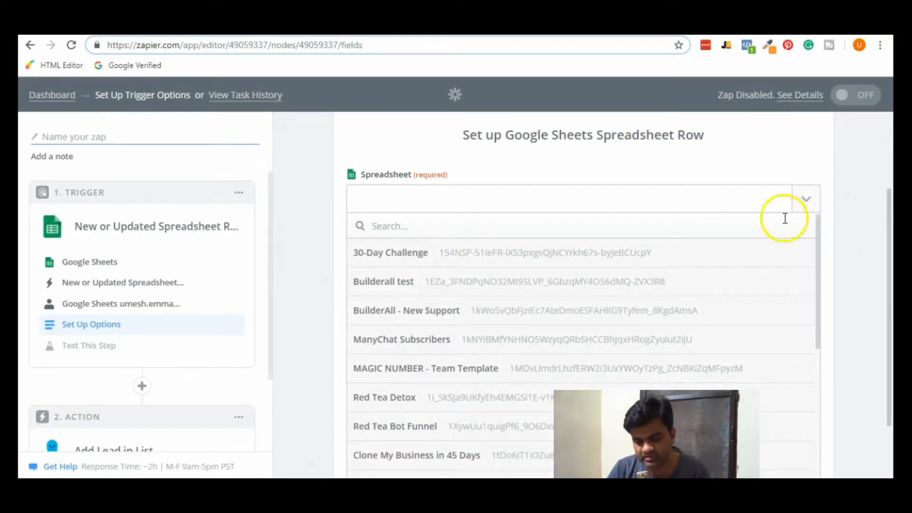
click(695, 294)
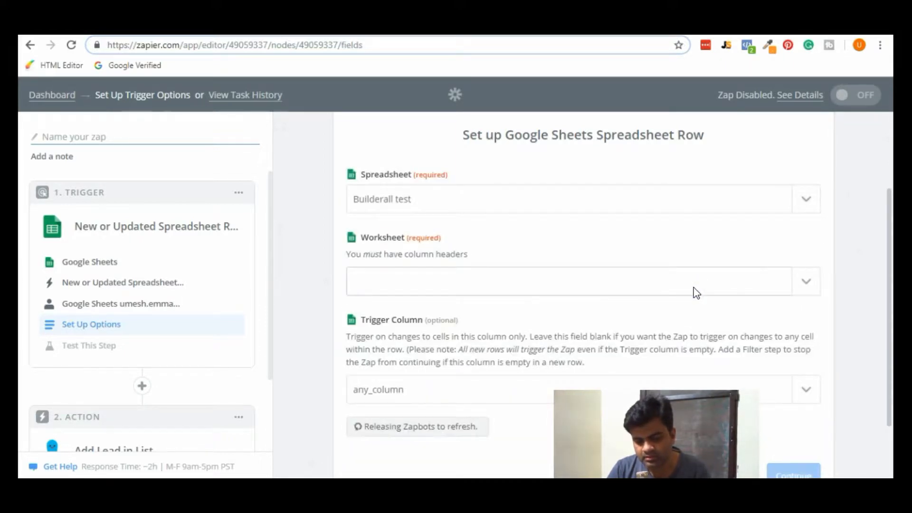
click(803, 285)
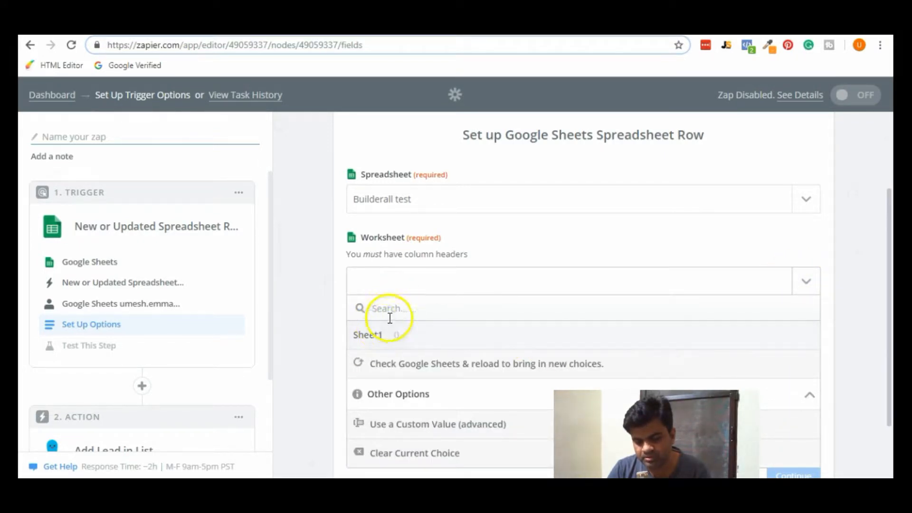
click(372, 340)
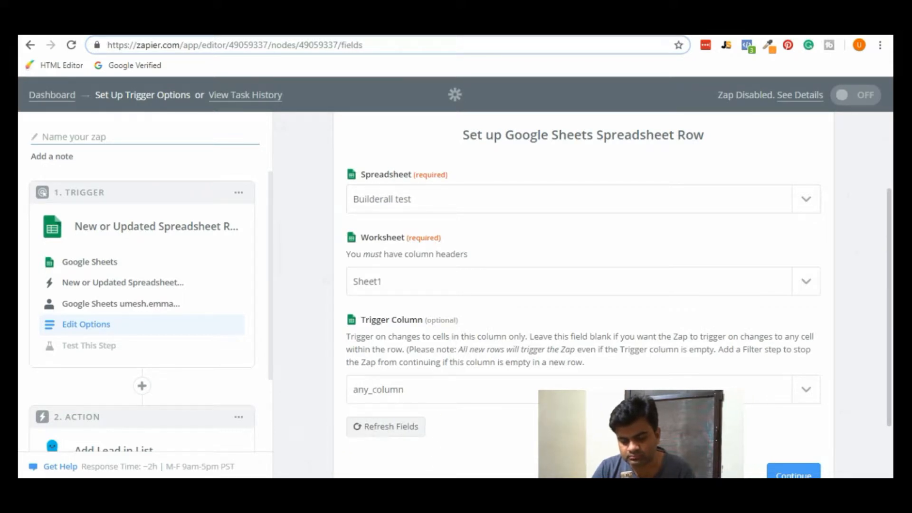
click(415, 400)
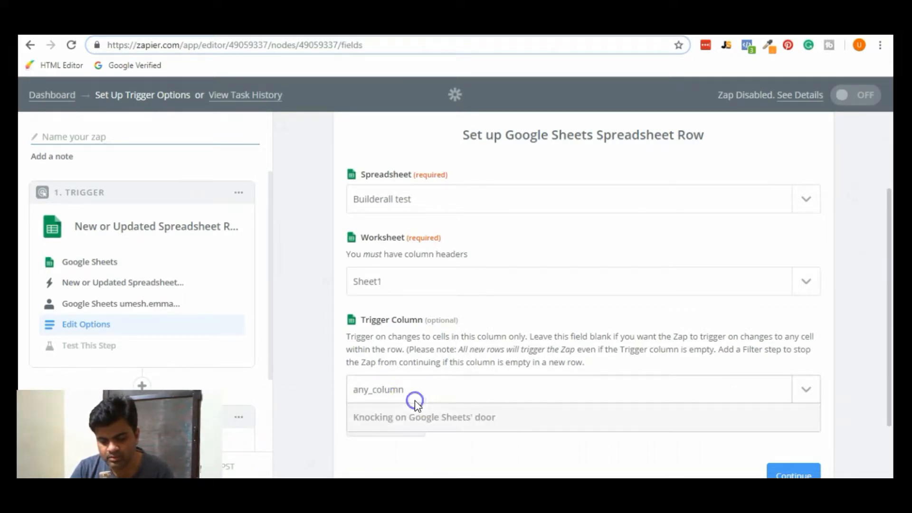
scroll(511, 411, down, 1)
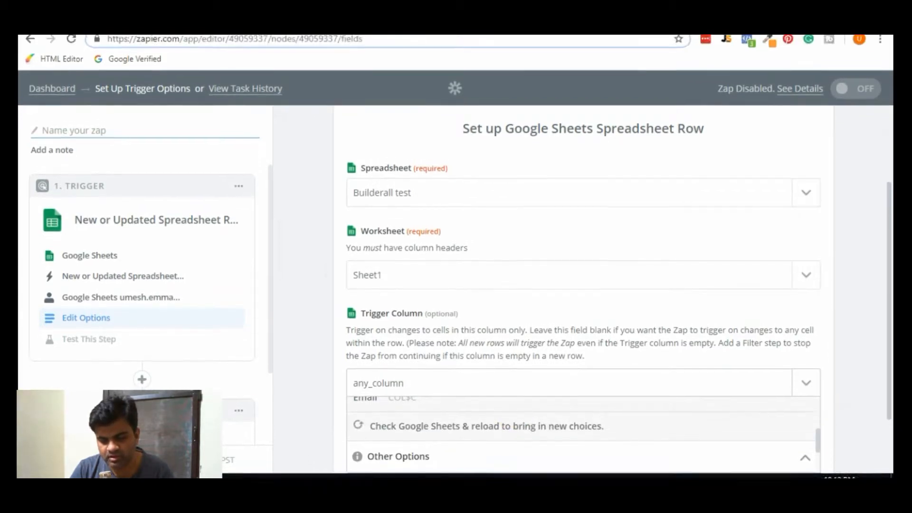
scroll(841, 381, down, 2)
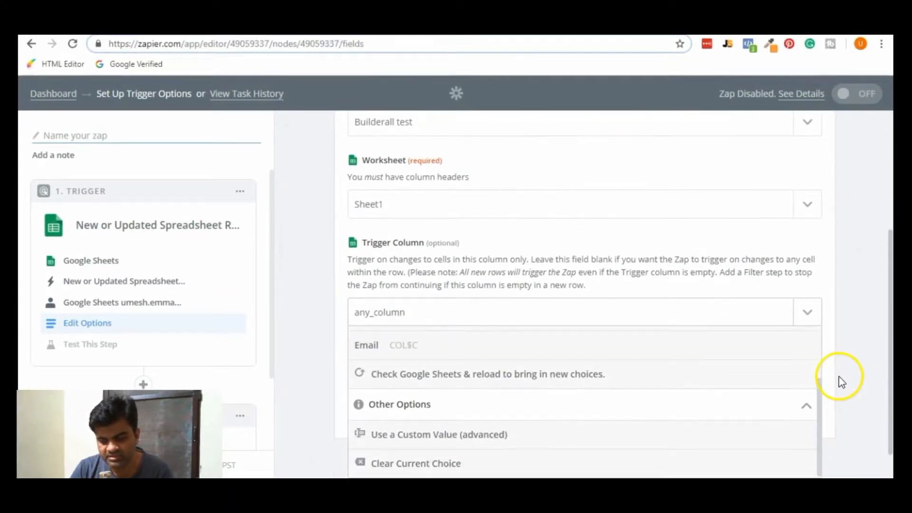
scroll(827, 389, down, 1)
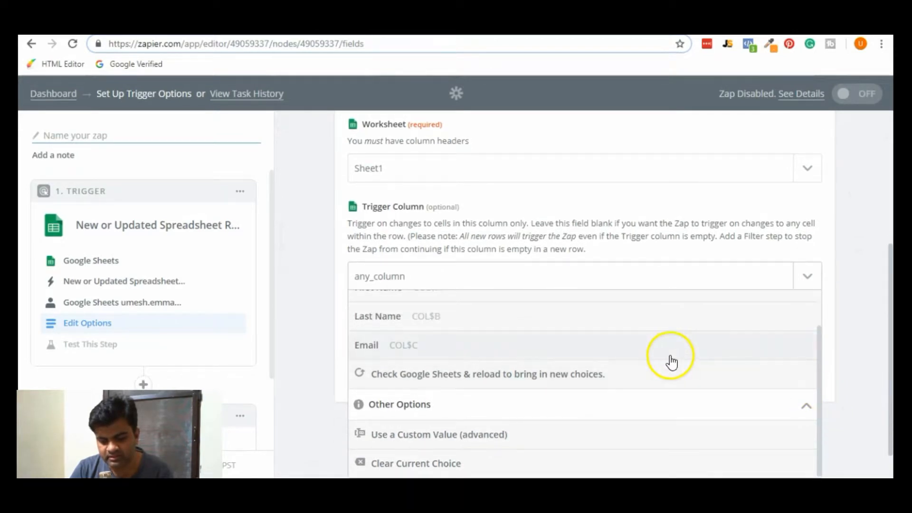
scroll(671, 361, up, 1)
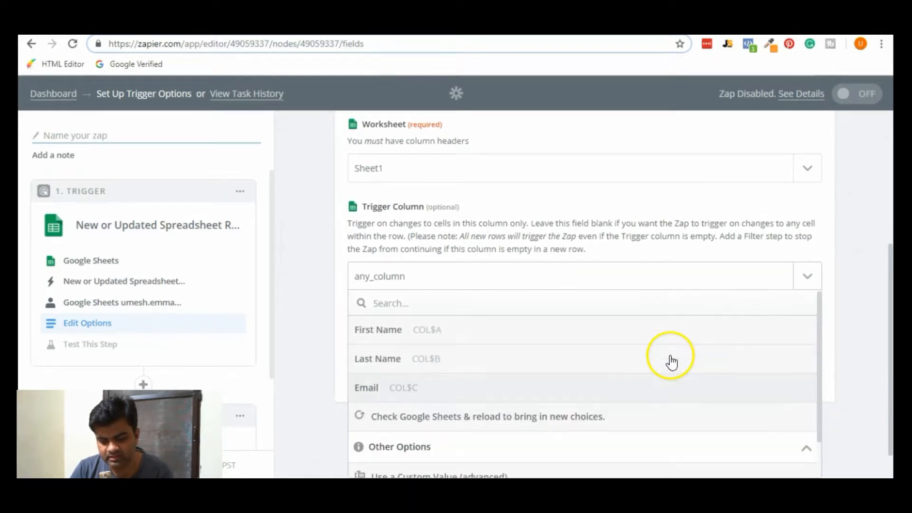
click(435, 275)
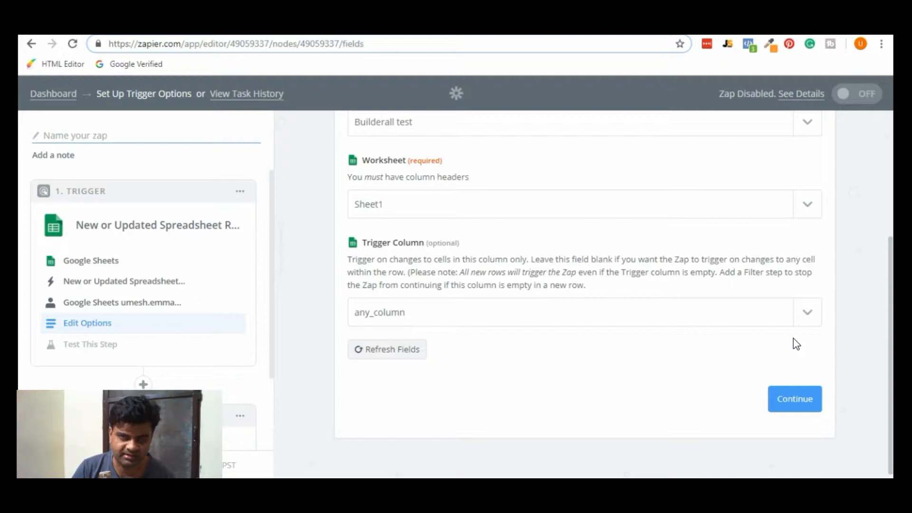
click(807, 402)
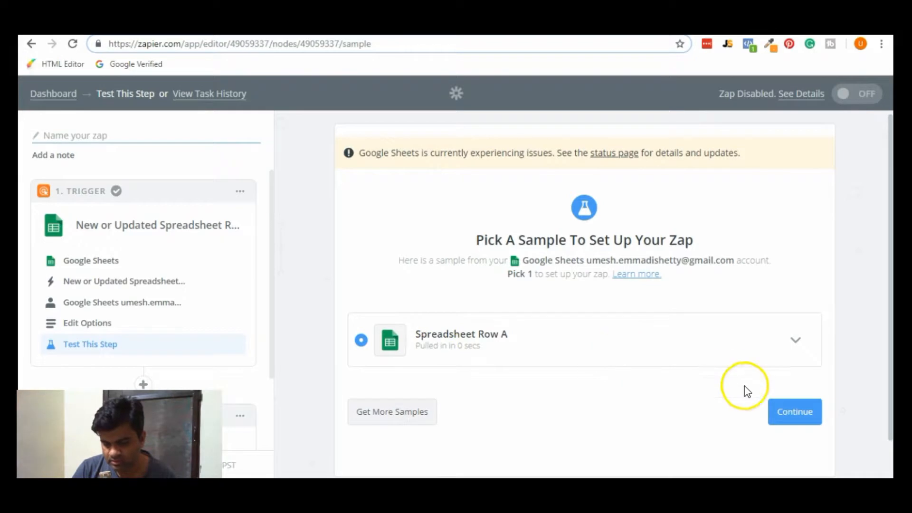
Compare sample Spreadsheet Row A against the Google Sheets data, then accept it.
click(796, 339)
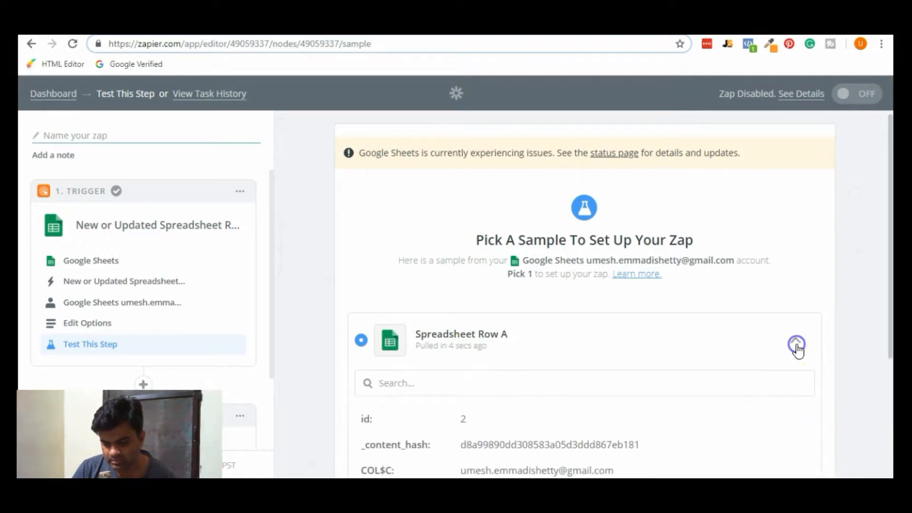
scroll(796, 348, down, 3)
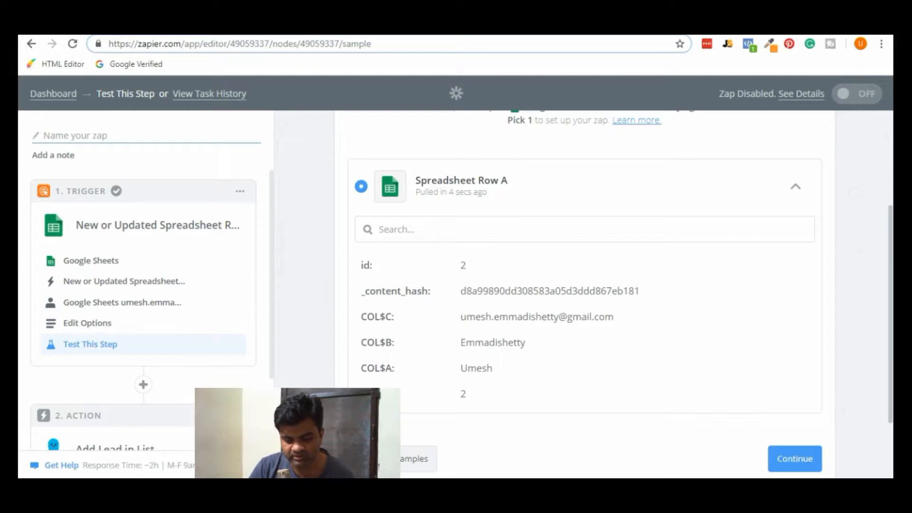
key(ctrl+Tab)
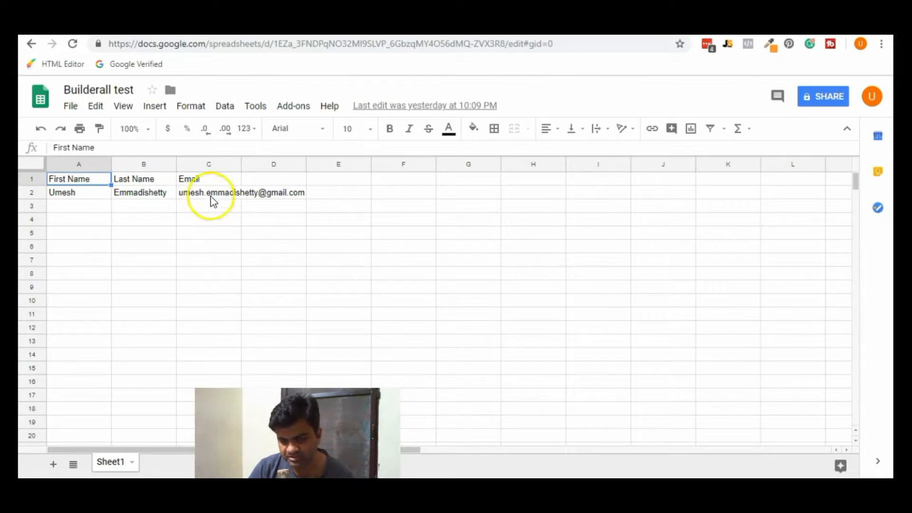
click(623, 34)
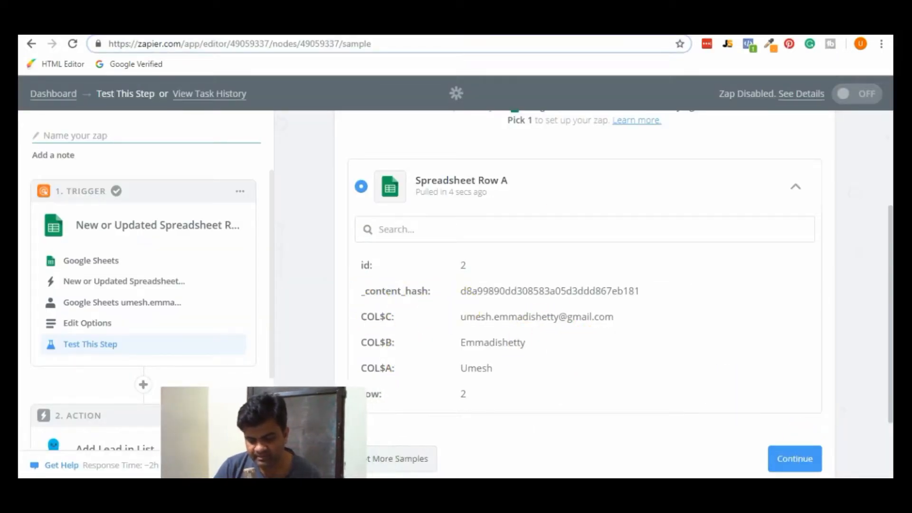
click(795, 454)
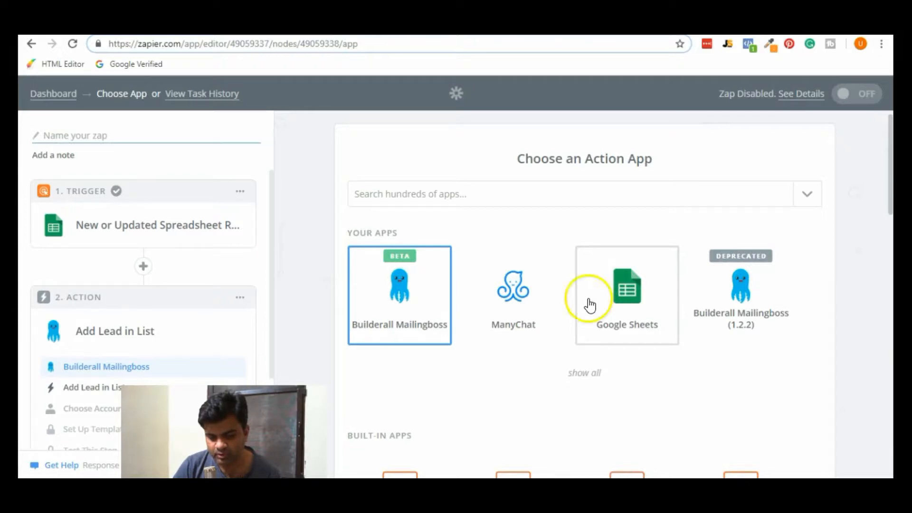
Set the action to Builderall Mailingboss Add Lead in List, then switch to the Mailingboss lists page.
click(384, 304)
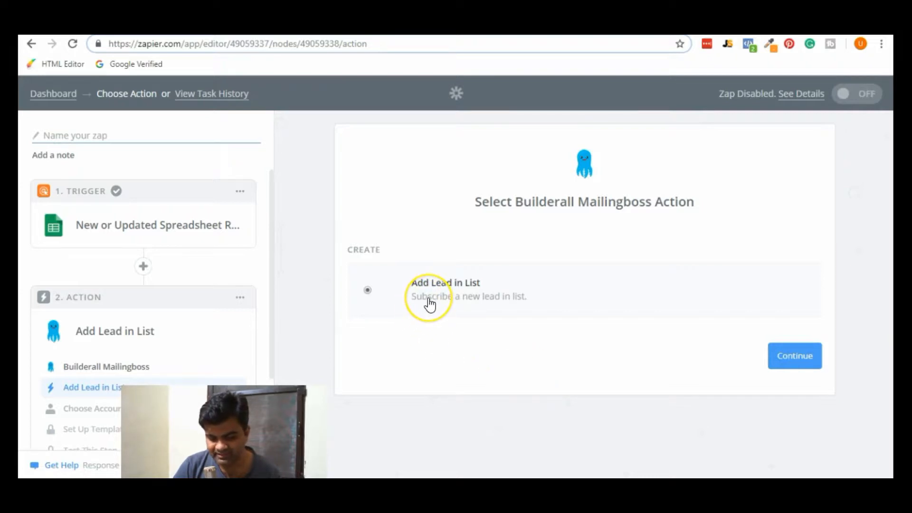
click(796, 359)
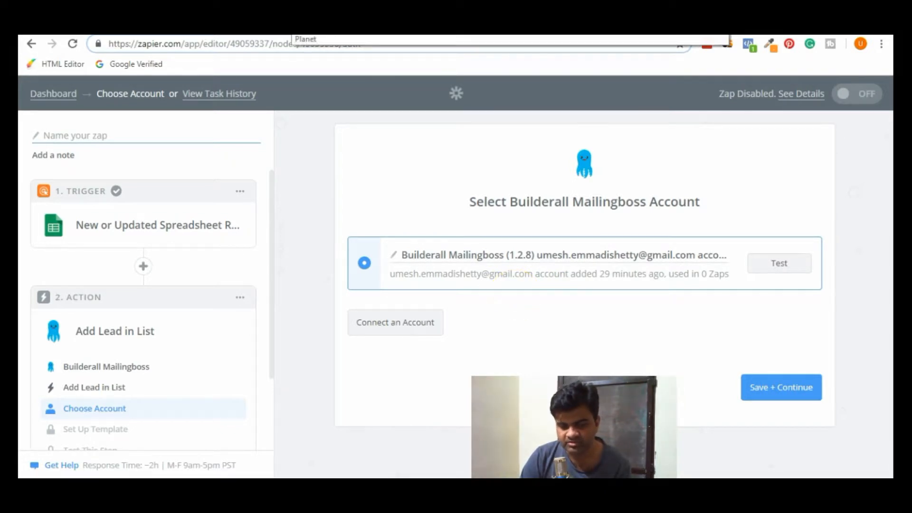
click(295, 29)
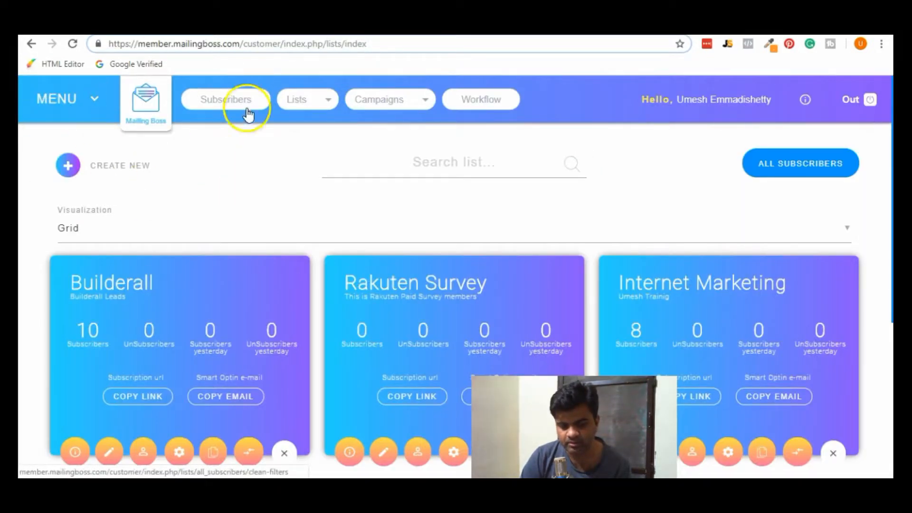
click(52, 108)
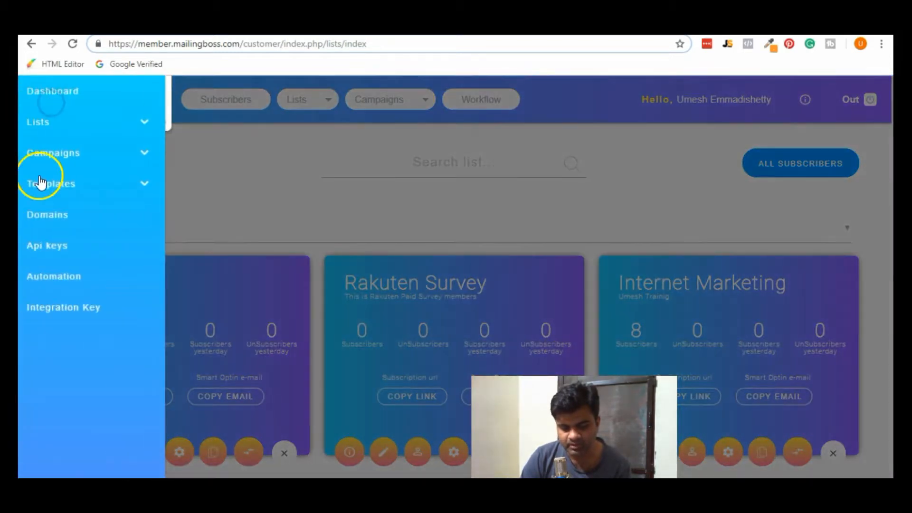
click(73, 313)
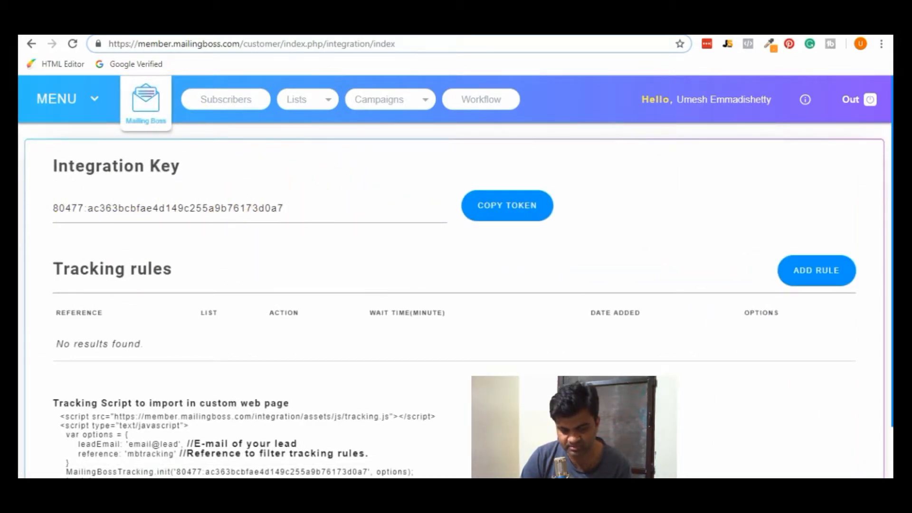
click(695, 21)
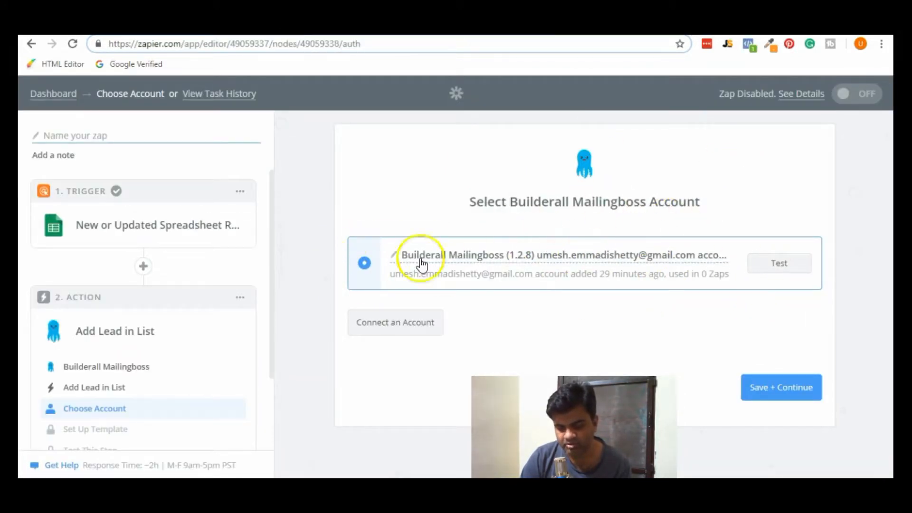
Test the connected Mailingboss account and save it to reach the AddLead template.
click(768, 266)
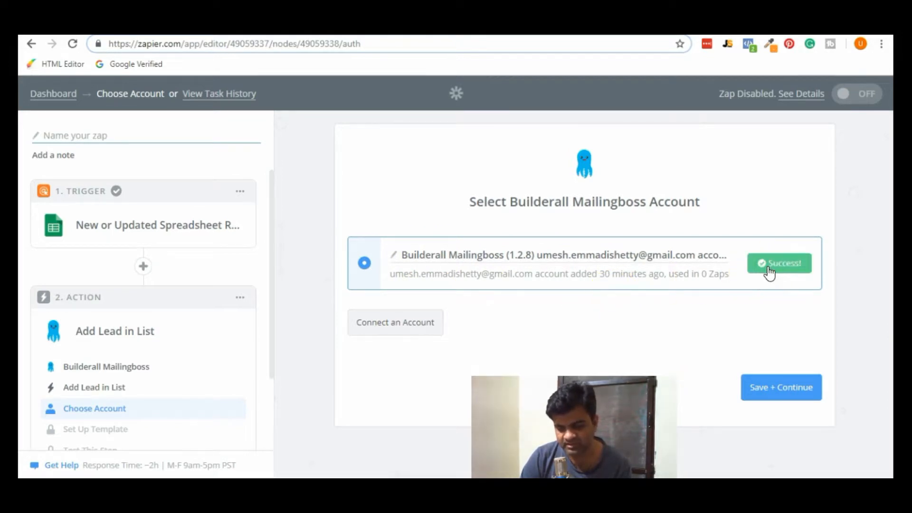
click(425, 262)
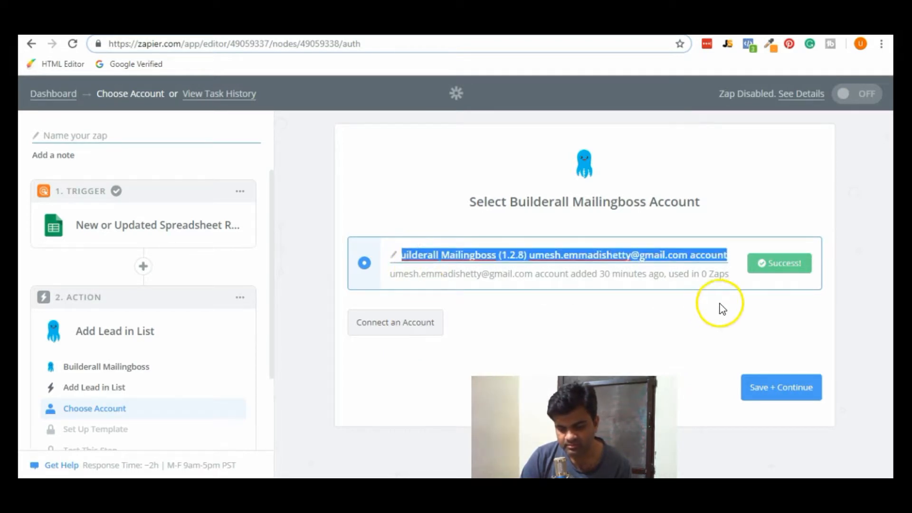
click(778, 388)
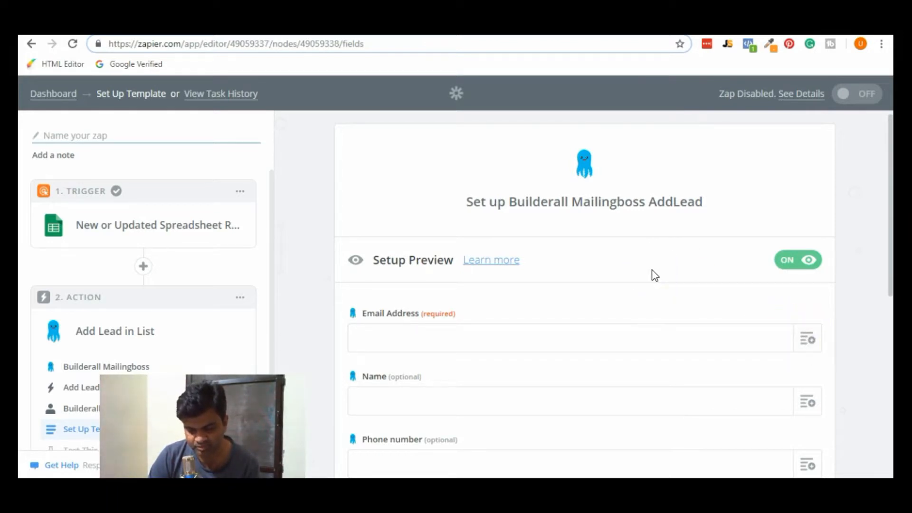
Map Email Address to the sheet's Email column and Name to First Name, then list the Mailingboss lists.
click(808, 339)
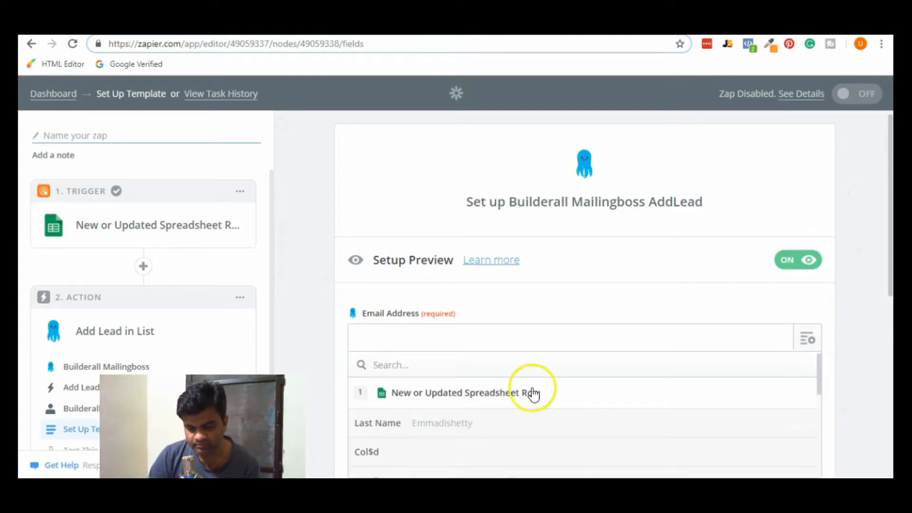
scroll(509, 392, down, 2)
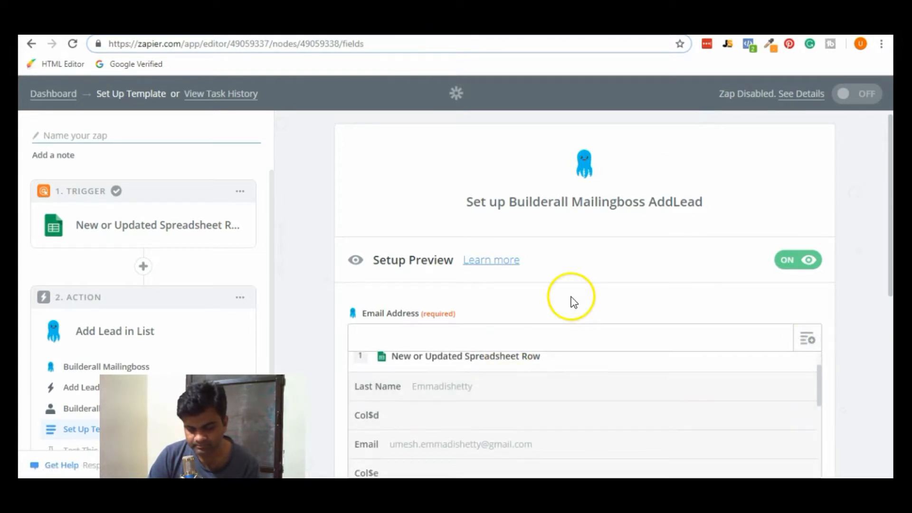
scroll(573, 301, down, 2)
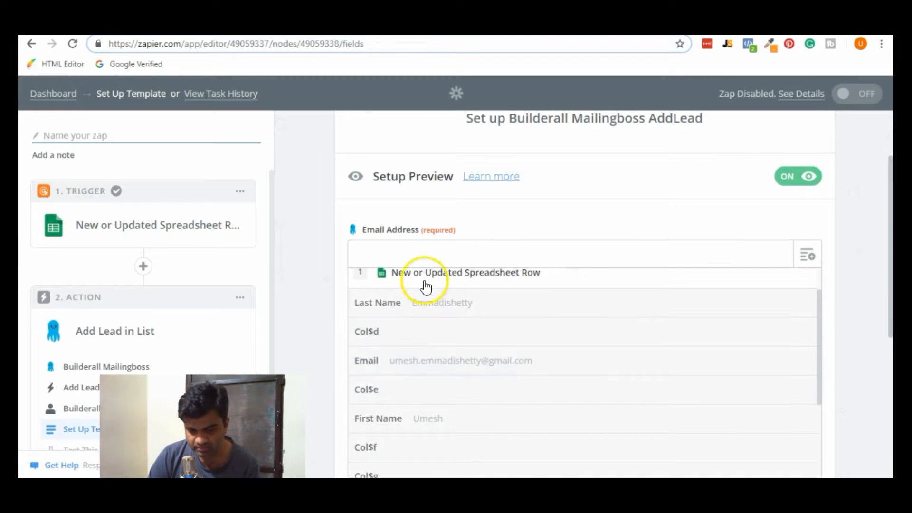
click(399, 366)
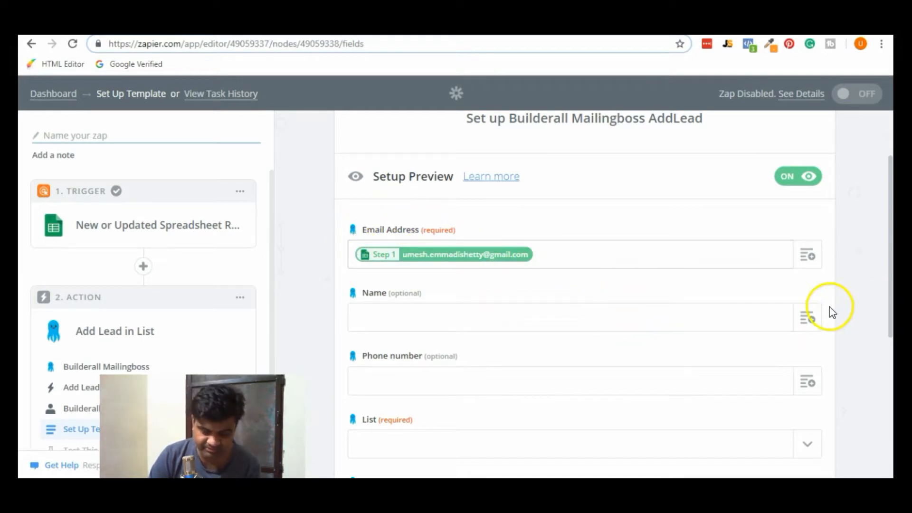
click(807, 319)
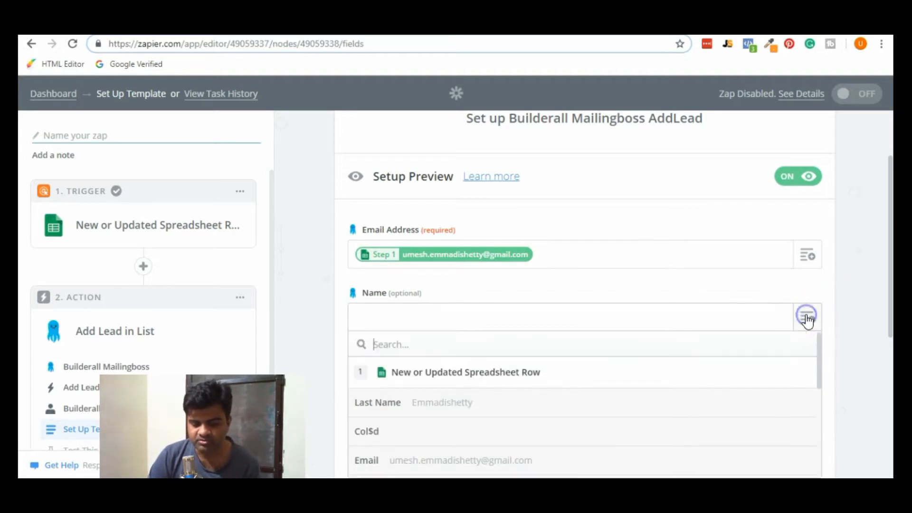
scroll(578, 409, down, 3)
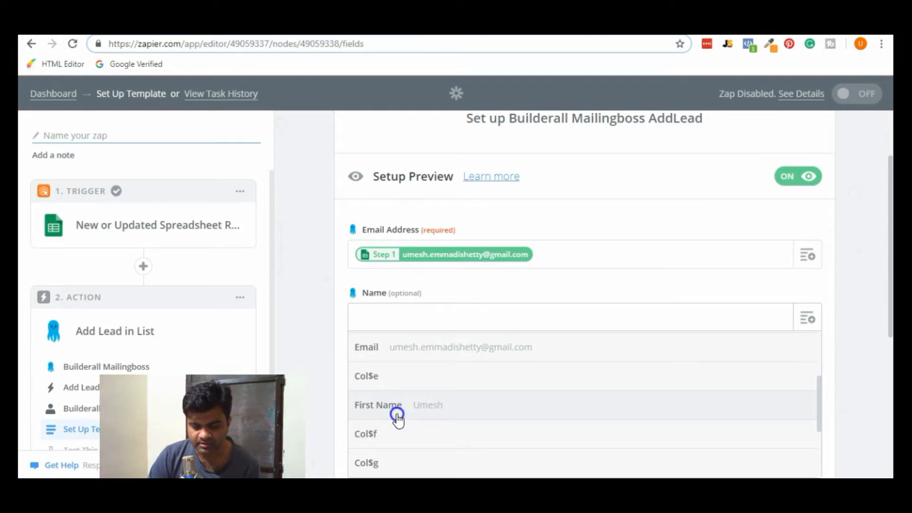
click(397, 416)
scroll(299, 322, down, 3)
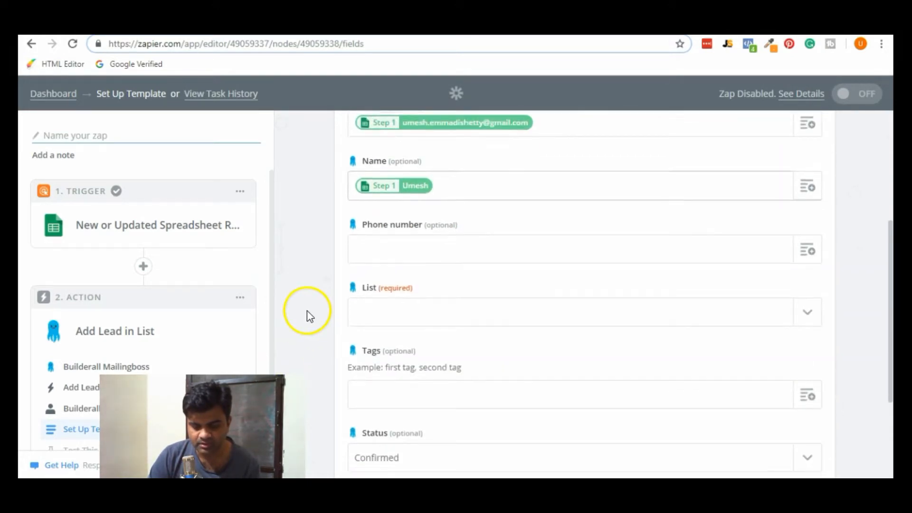
scroll(307, 310, down, 1)
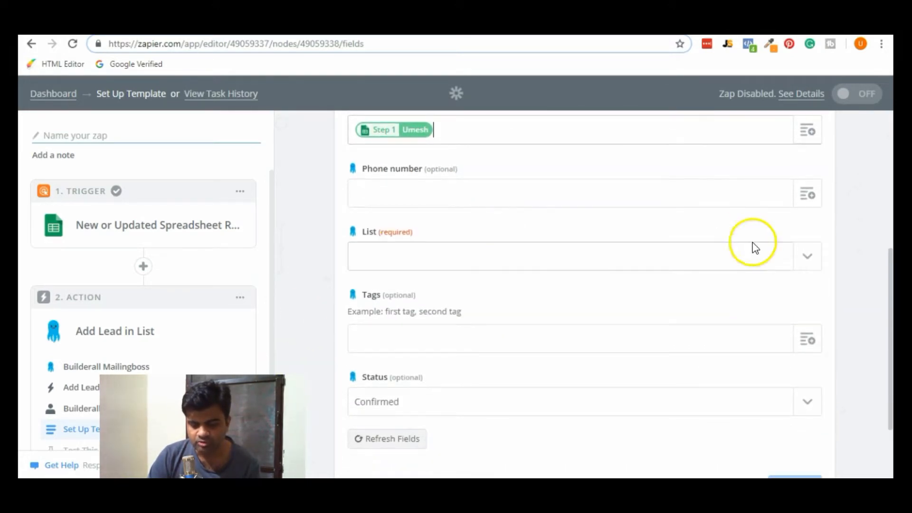
click(810, 257)
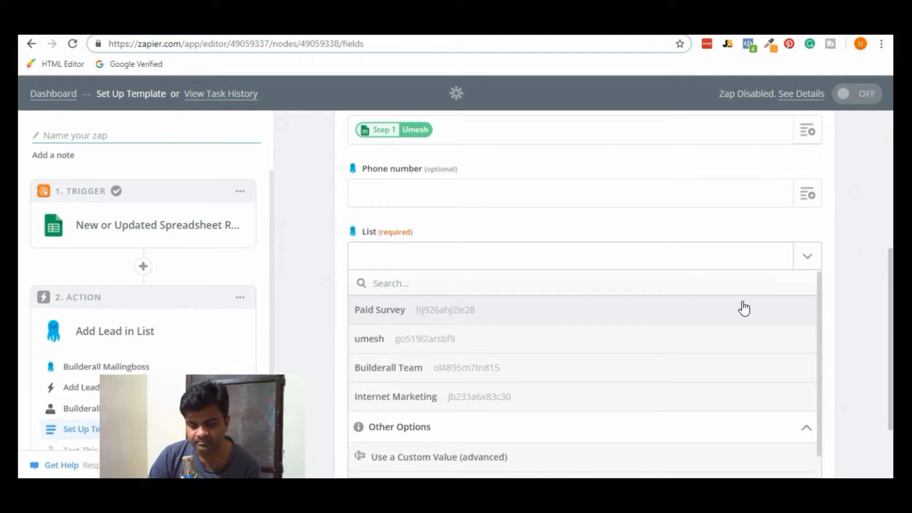
key(ctrl+Tab)
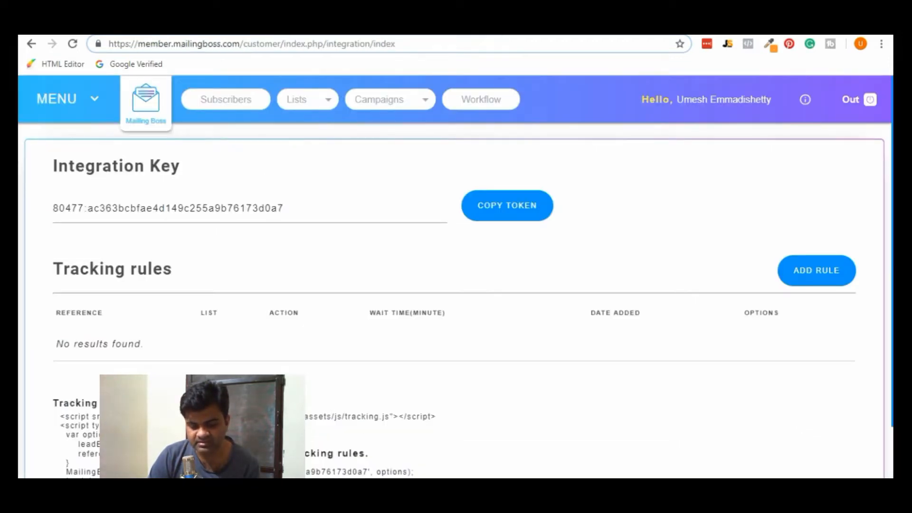
click(160, 114)
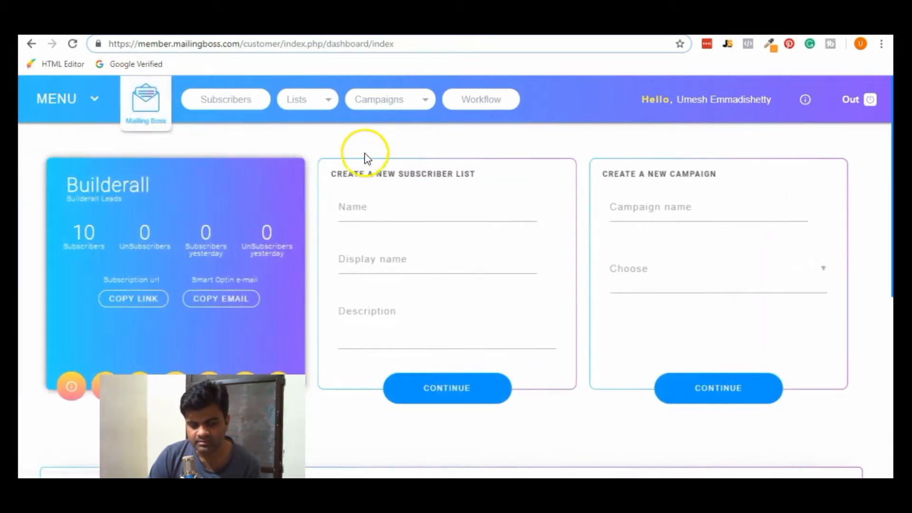
click(311, 103)
click(309, 113)
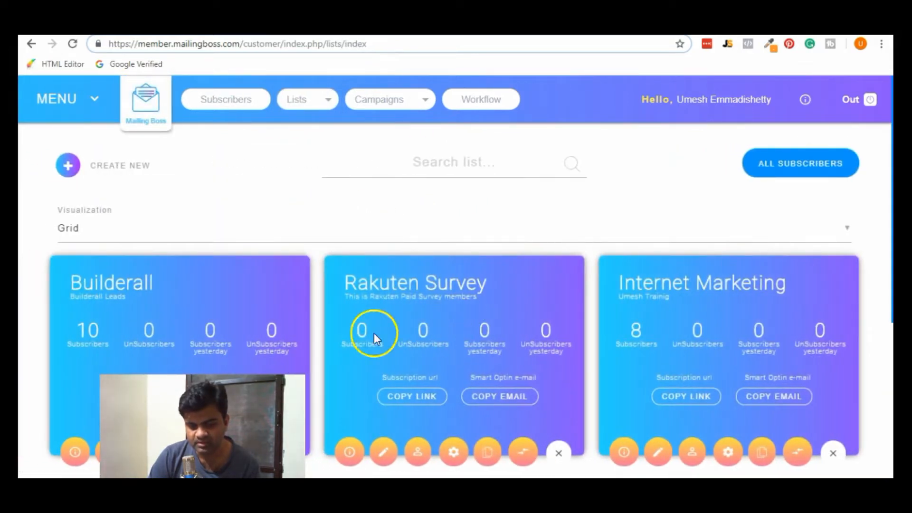
click(396, 299)
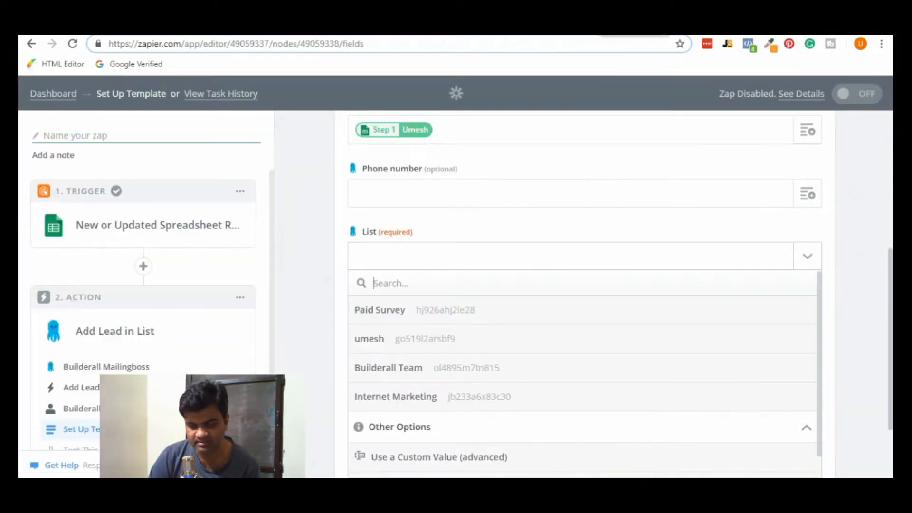
Target the Paid Survey list in the lead action and continue to the test step.
click(472, 316)
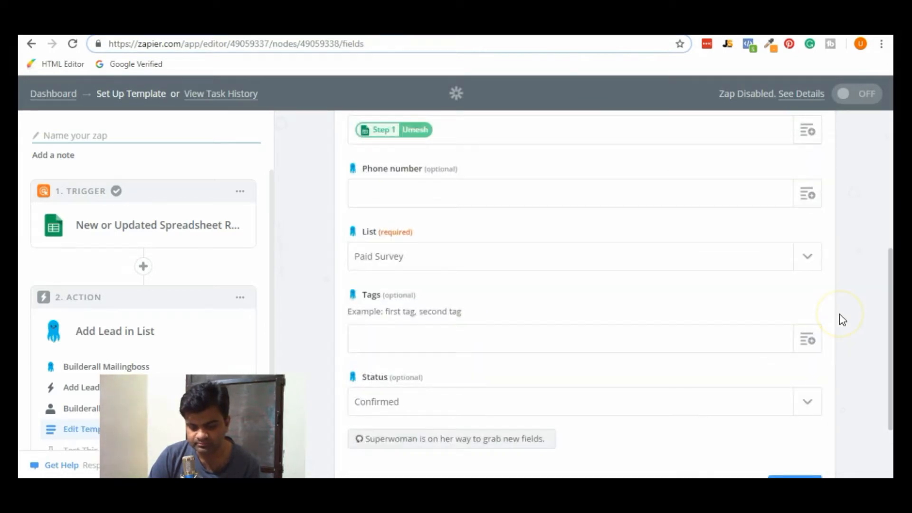
scroll(839, 313, down, 1)
scroll(840, 313, down, 1)
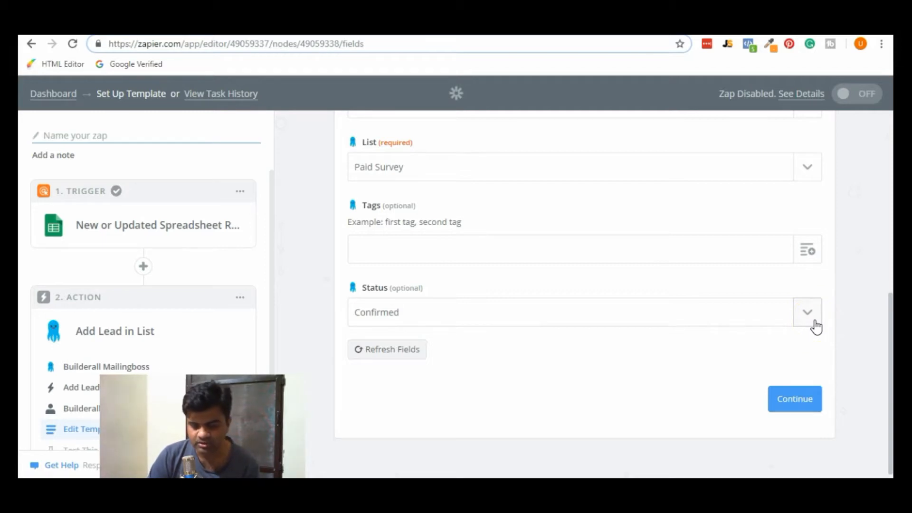
click(809, 404)
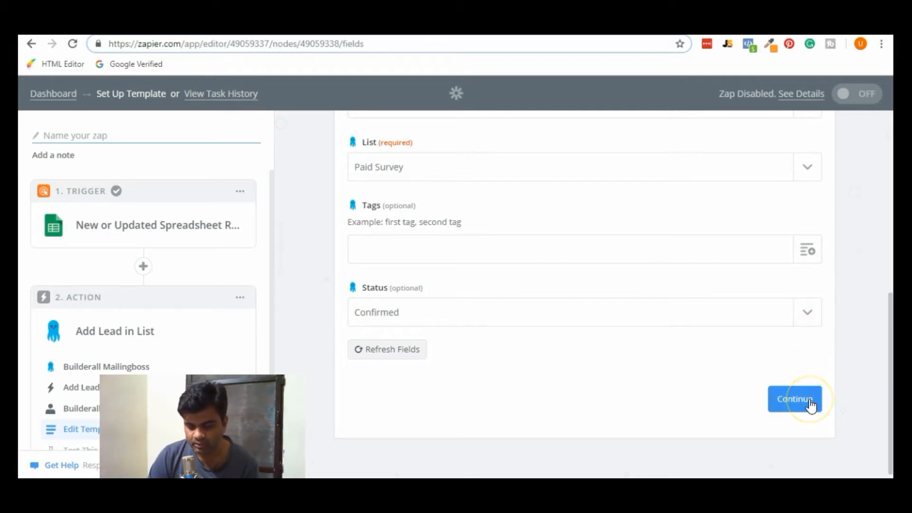
click(811, 404)
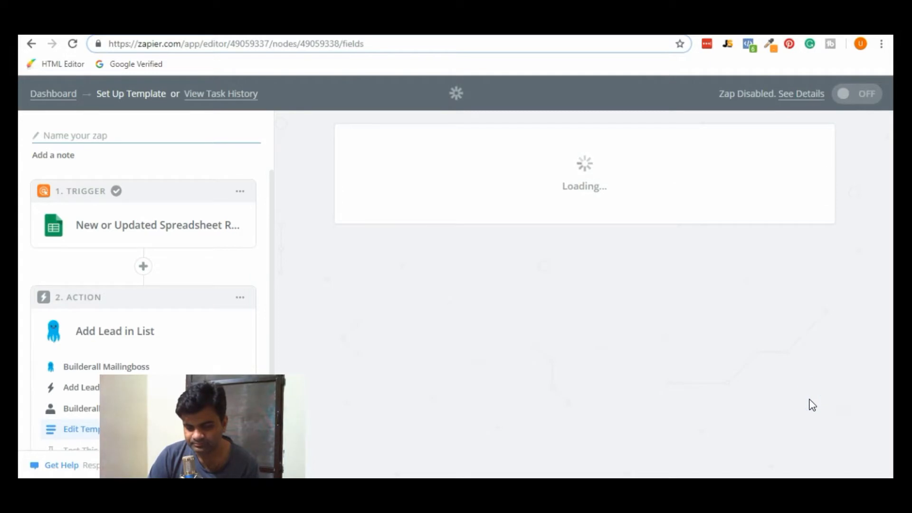
scroll(811, 404, down, 3)
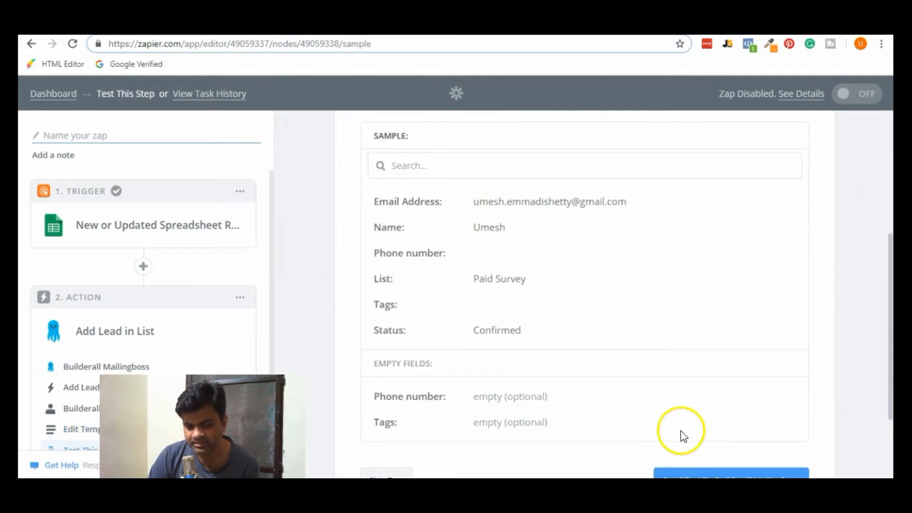
Send a test lead to Builderall Mailingboss and reload the Mailingboss lists page to confirm.
click(368, 24)
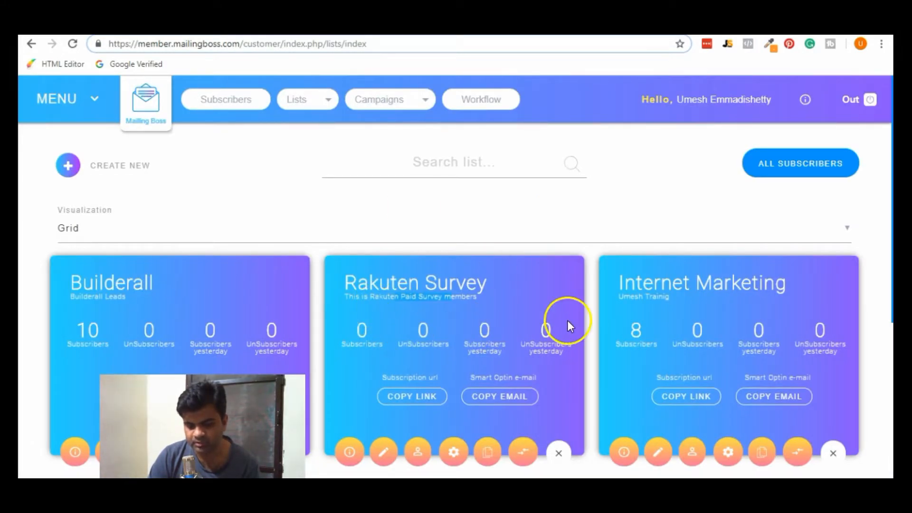
click(706, 25)
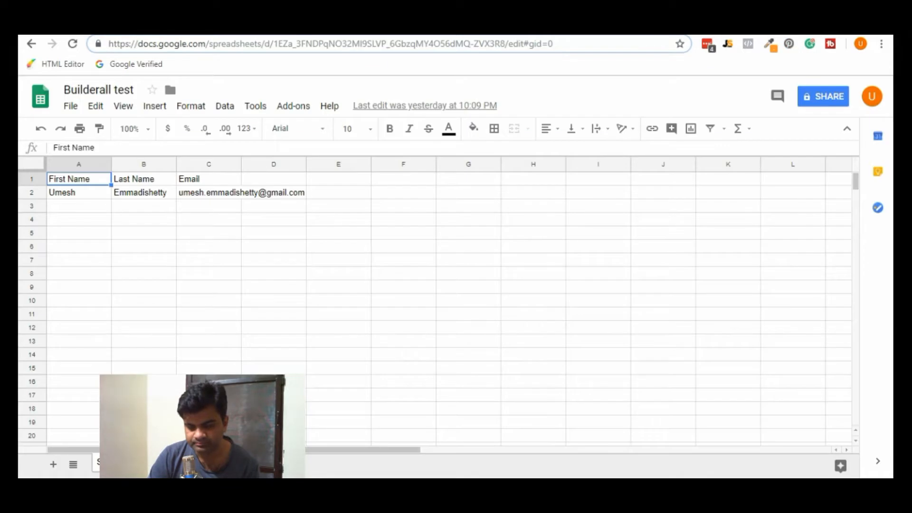
click(665, 25)
scroll(711, 241, down, 2)
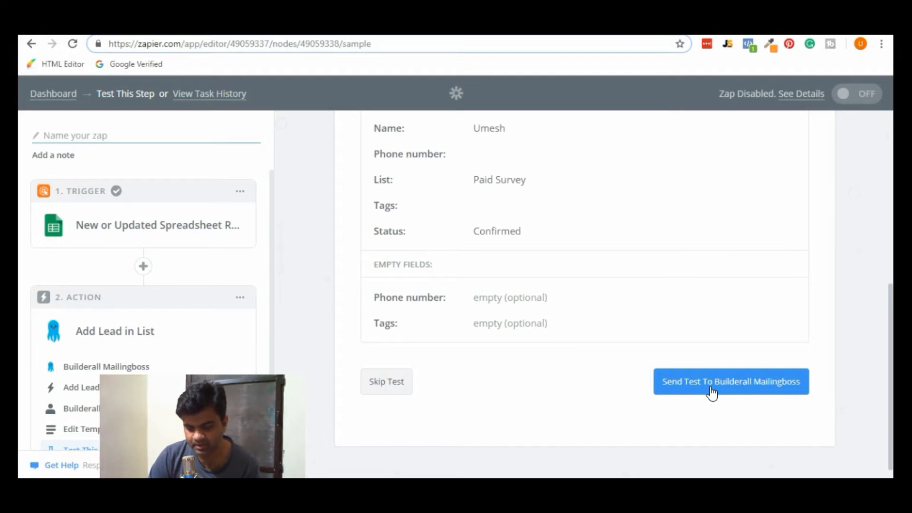
click(711, 393)
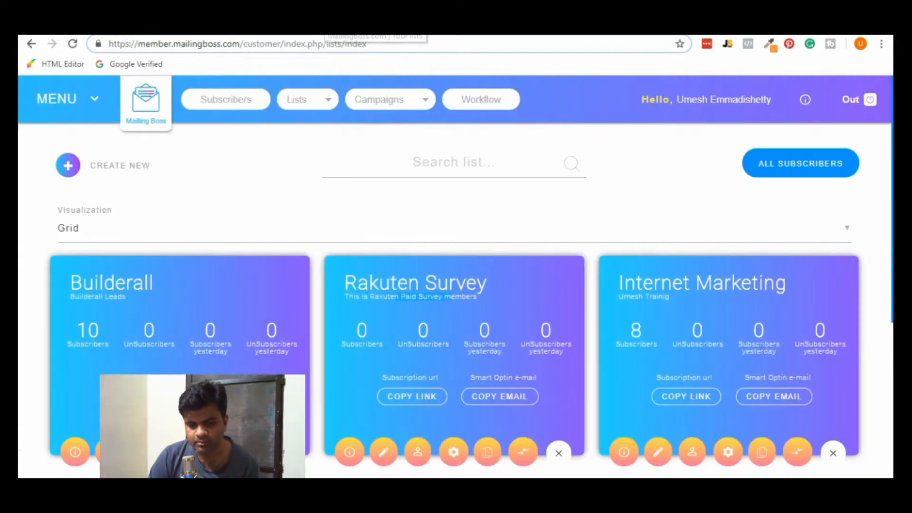
click(326, 20)
click(74, 44)
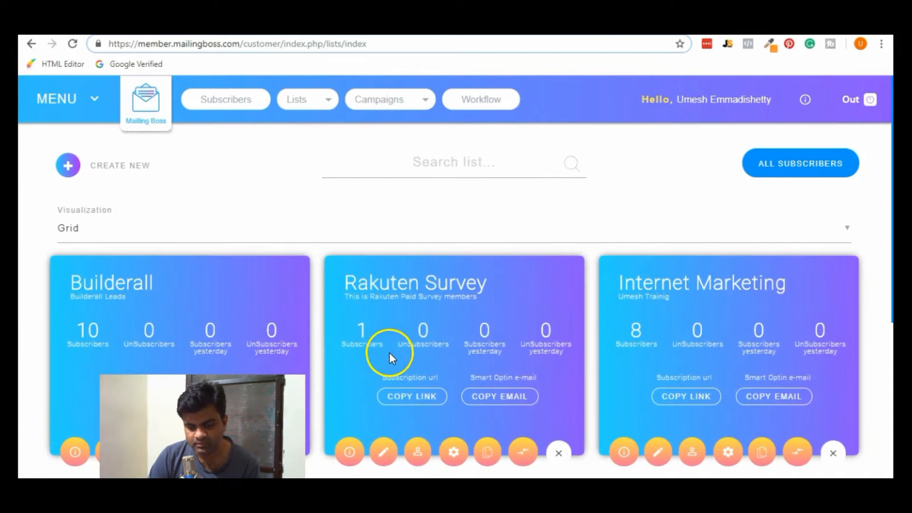
View the Rakuten Survey list's one confirmed test subscriber, then return to the Zapier test result.
click(419, 448)
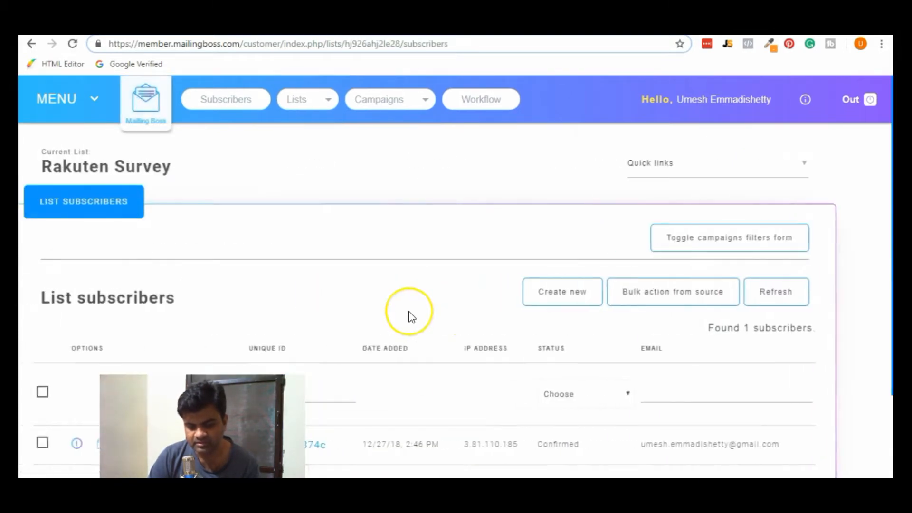
scroll(411, 317, down, 2)
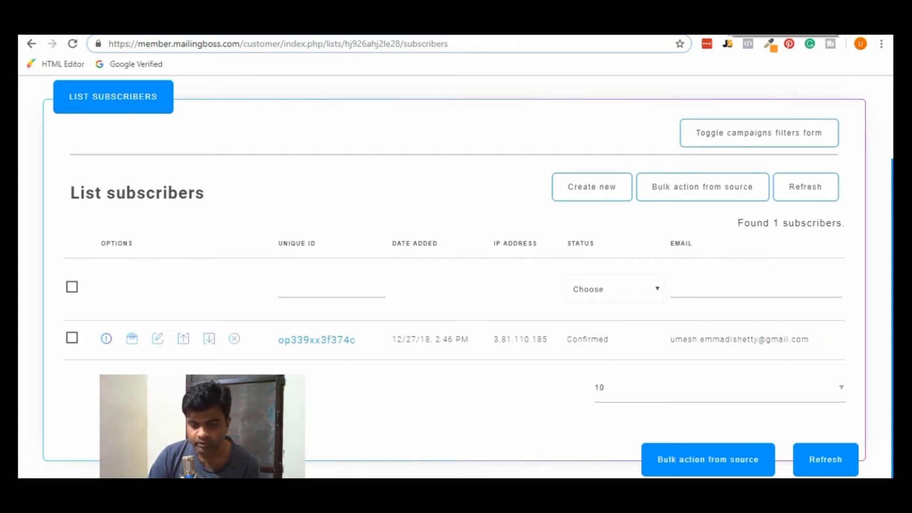
click(611, 25)
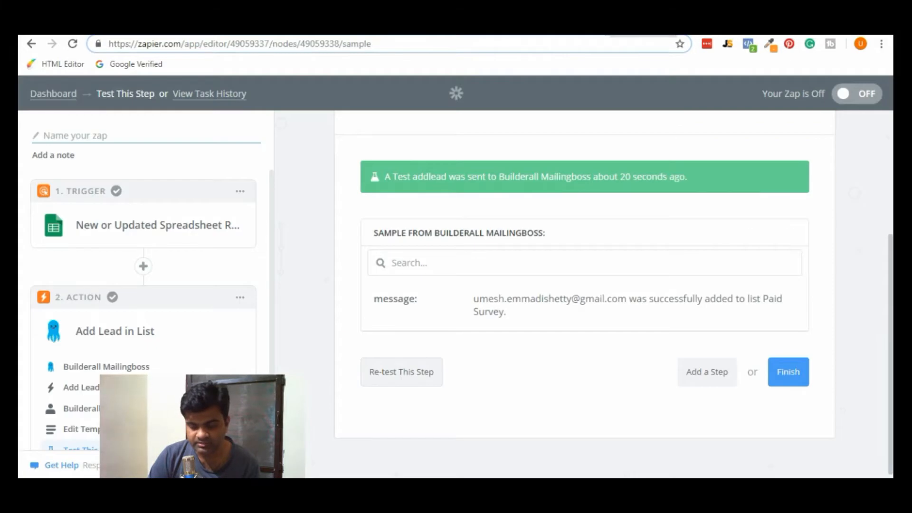
Finish the zap setup and name it 'Zapier-Builderall'.
click(788, 373)
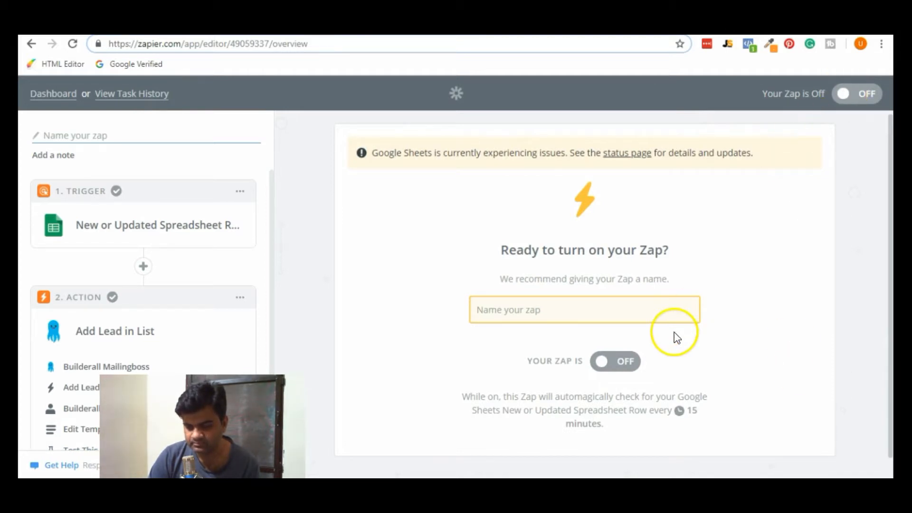
click(576, 309)
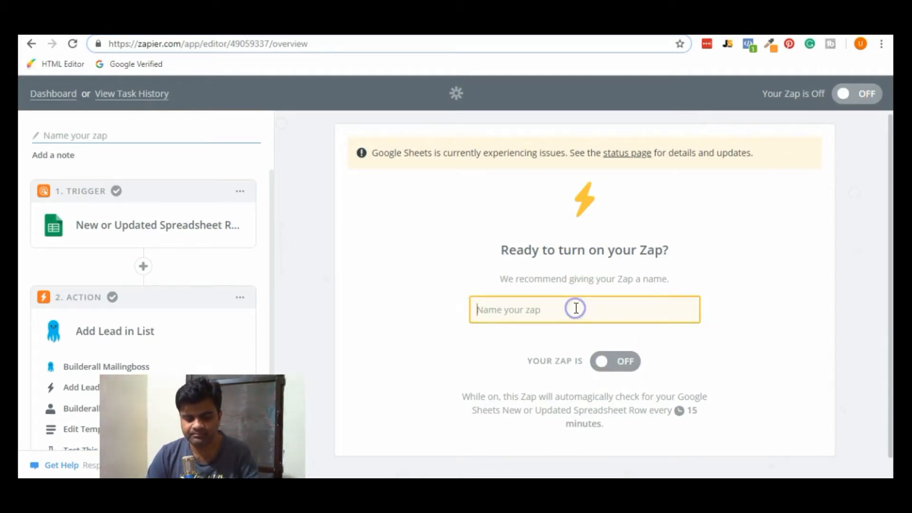
text(Zapier-Builderall)
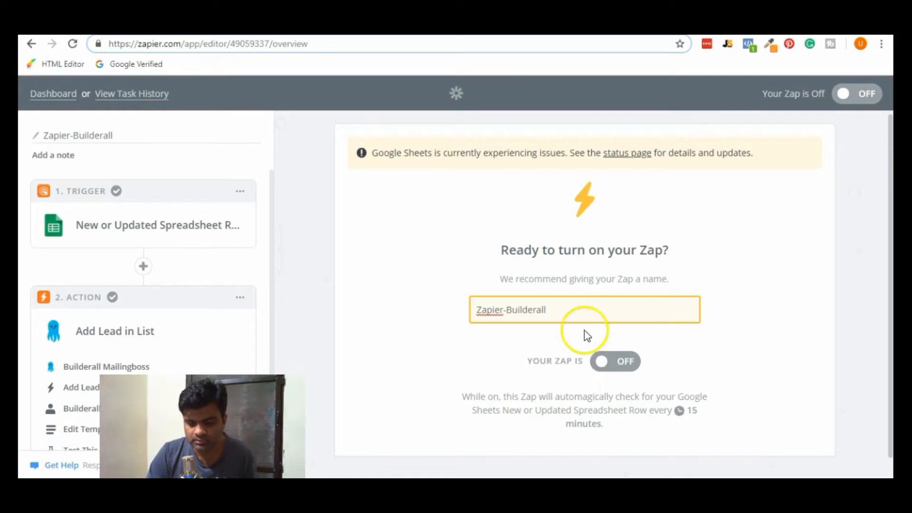
Switch the Zapier-Builderall zap on.
click(608, 365)
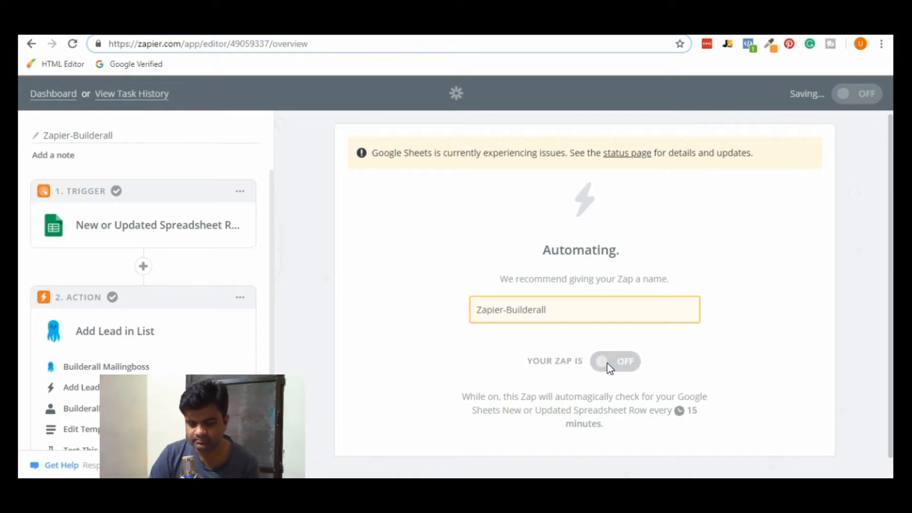
click(678, 421)
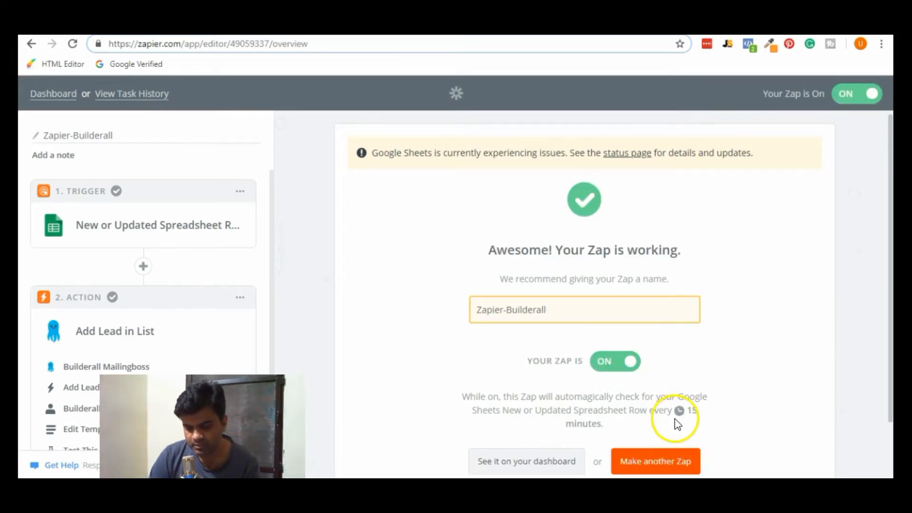
scroll(678, 423, down, 1)
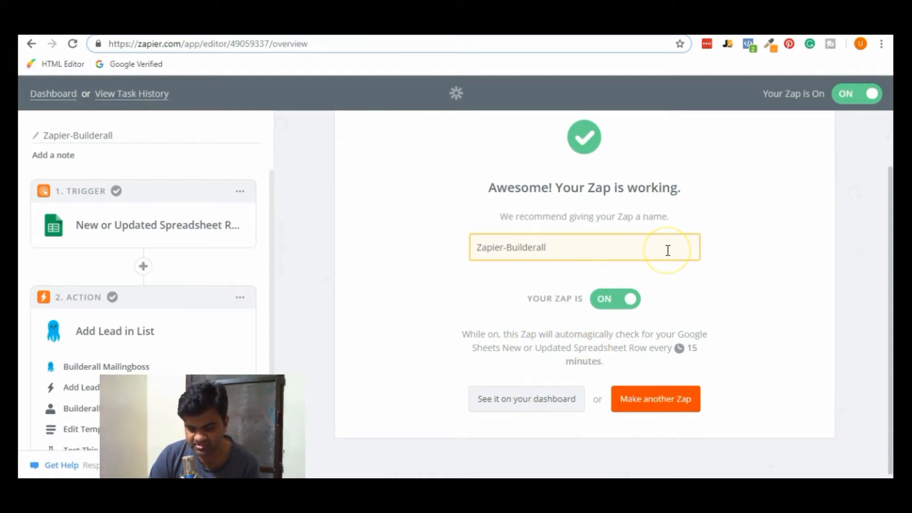
click(507, 338)
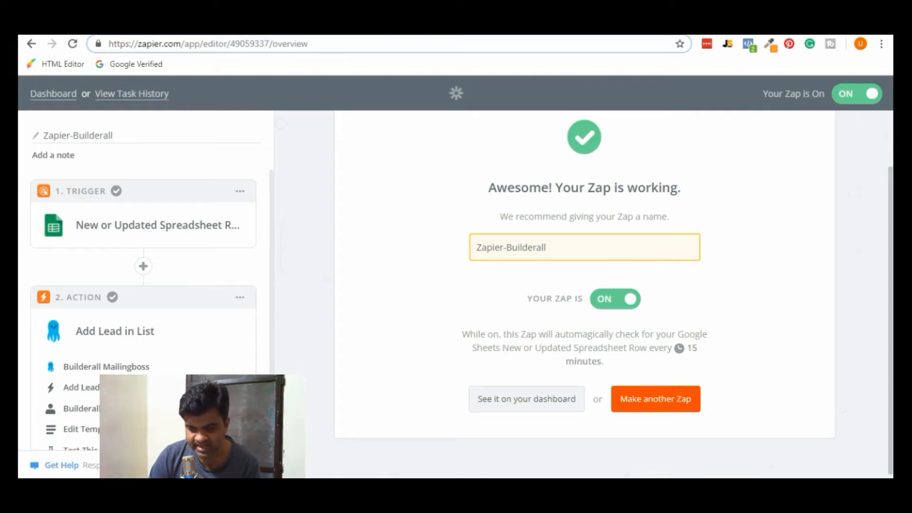
key(ctrl+Tab)
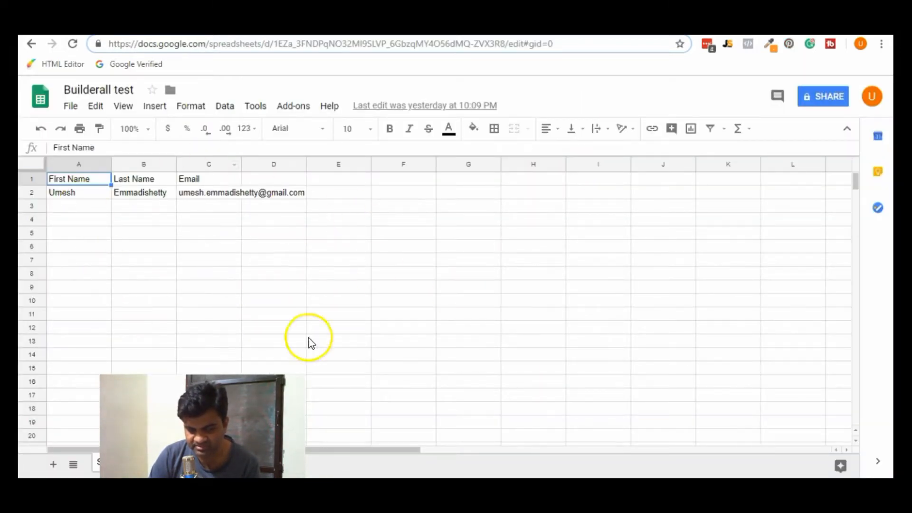
click(633, 23)
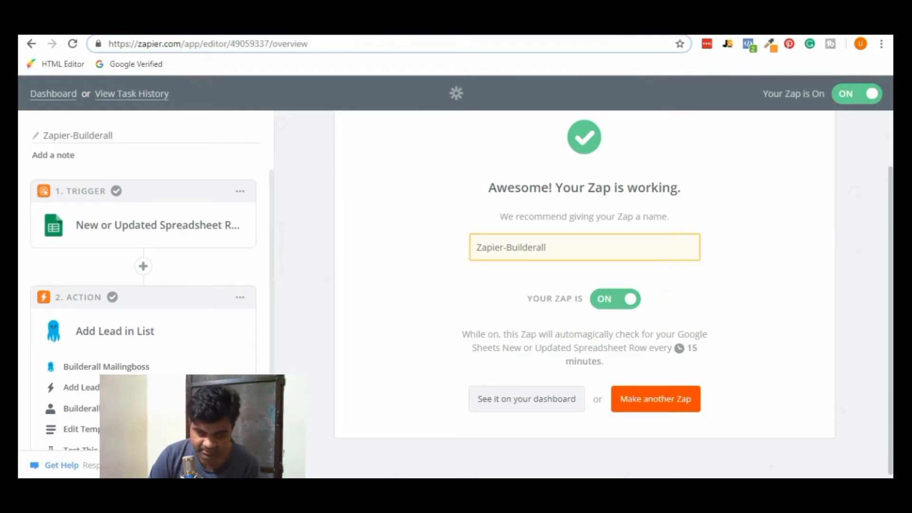
key(ctrl+Tab)
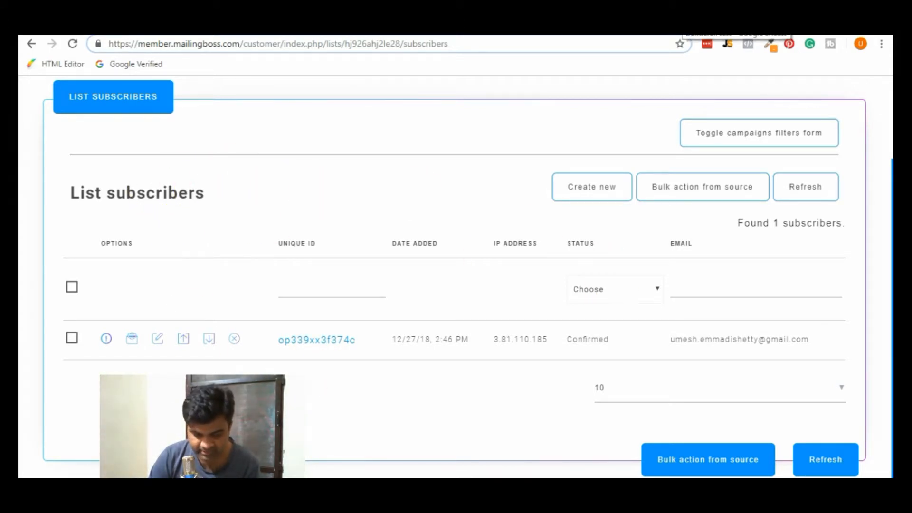
click(684, 25)
click(70, 208)
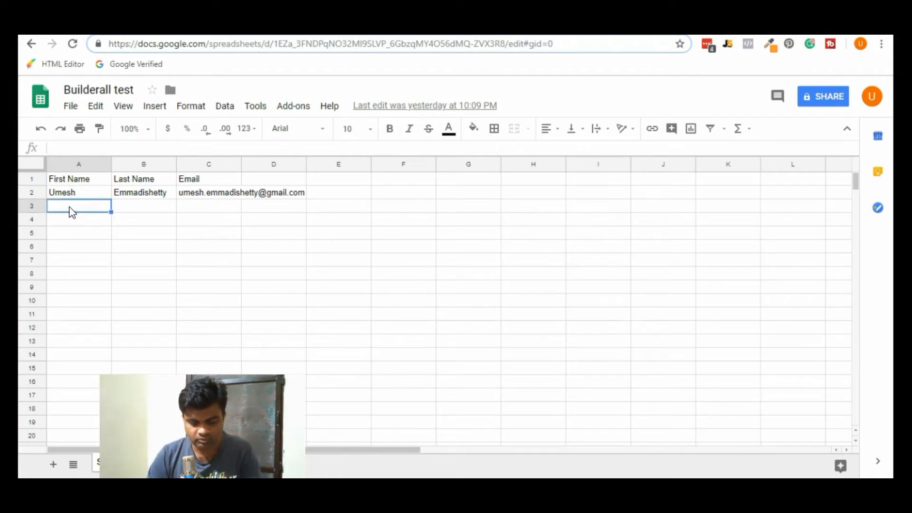
Enter a new lead's first name, last name and e-mail address into cells A3, B3 and C3.
text(John)
click(154, 210)
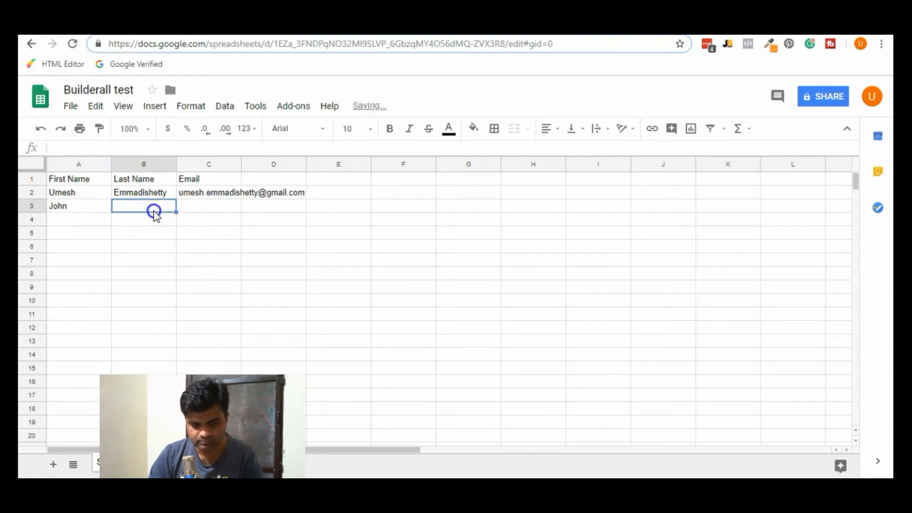
text(Si)
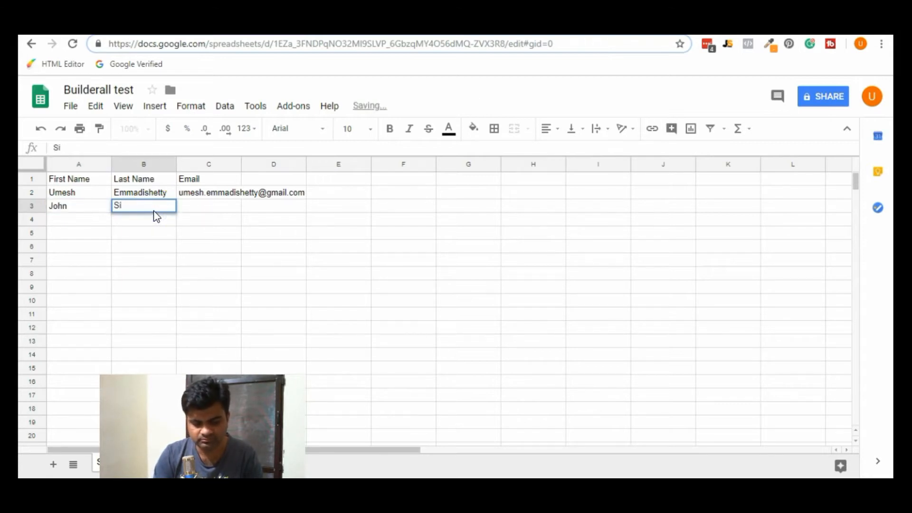
key(BackSpace)
text(mo)
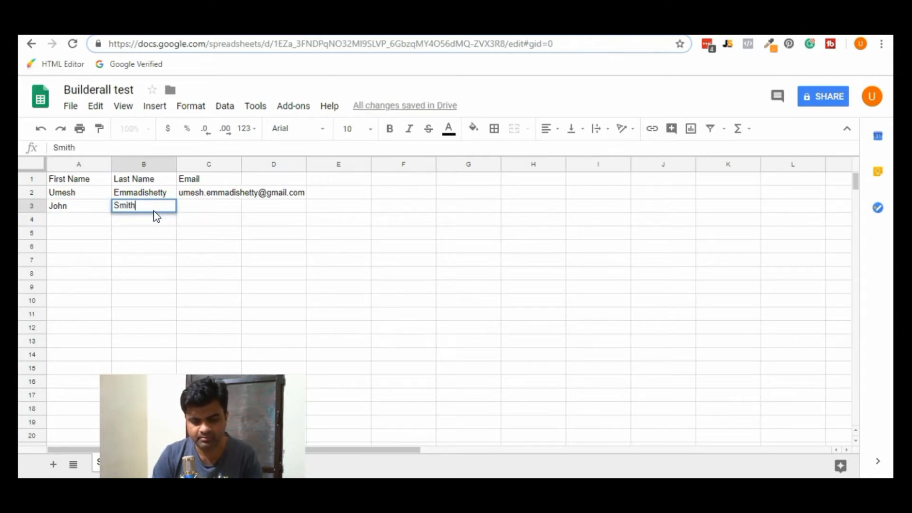
click(186, 206)
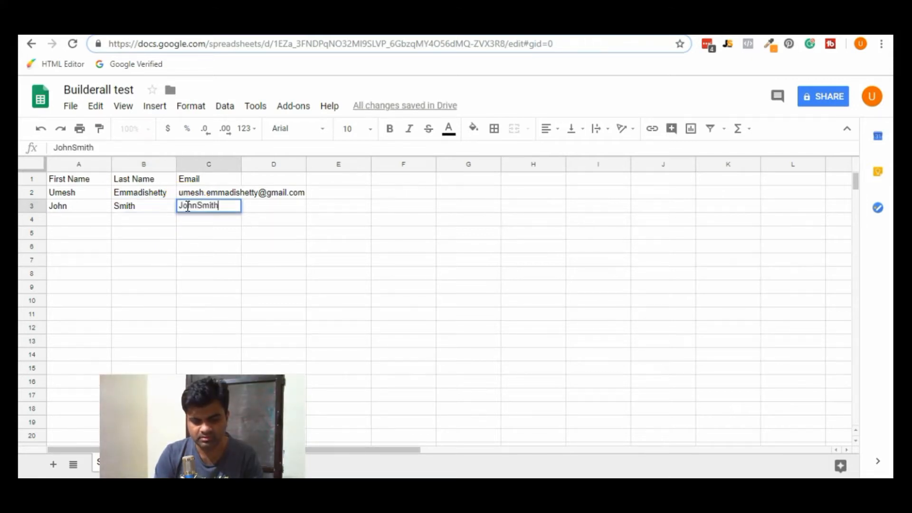
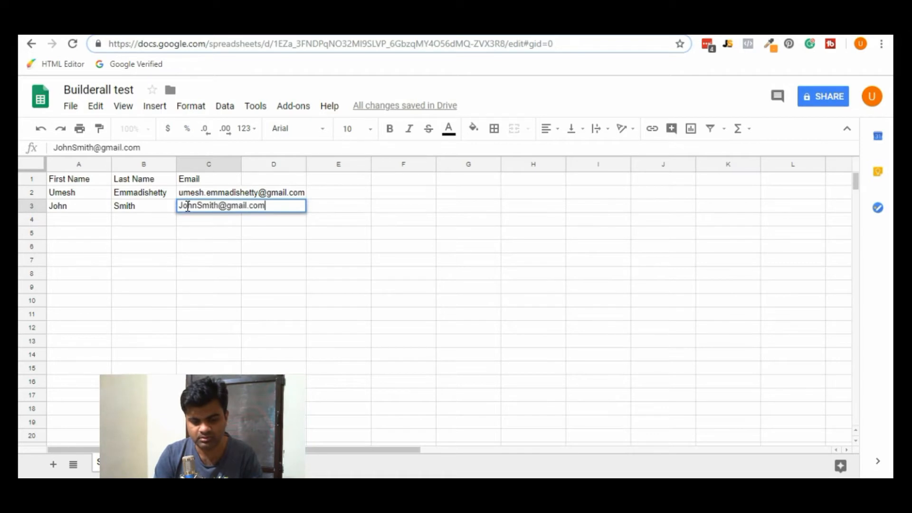
click(212, 241)
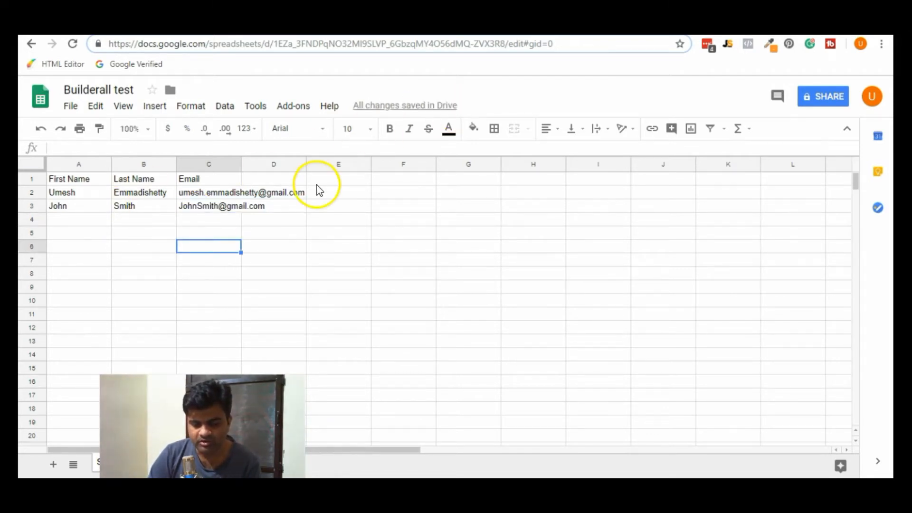
click(587, 23)
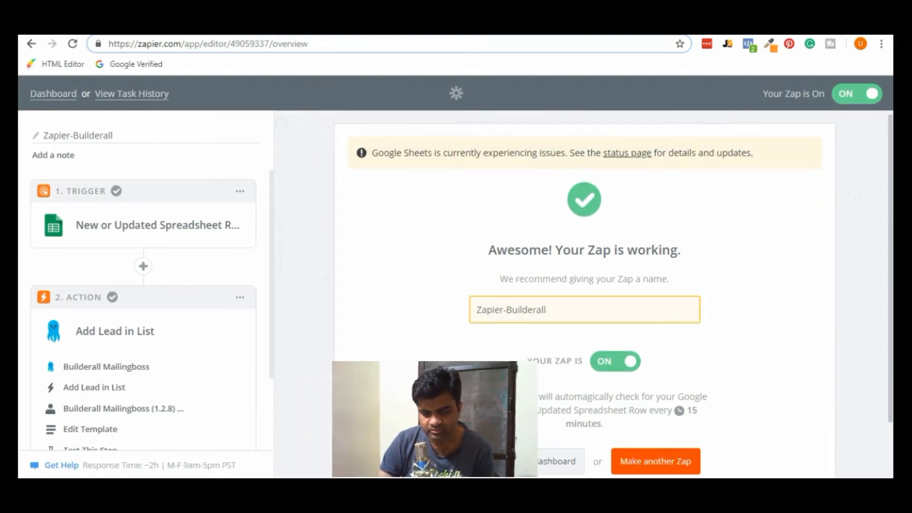
Reload the Mailingboss subscriber list to see 2 subscribers, then open the Zapier dashboard.
click(313, 26)
click(73, 44)
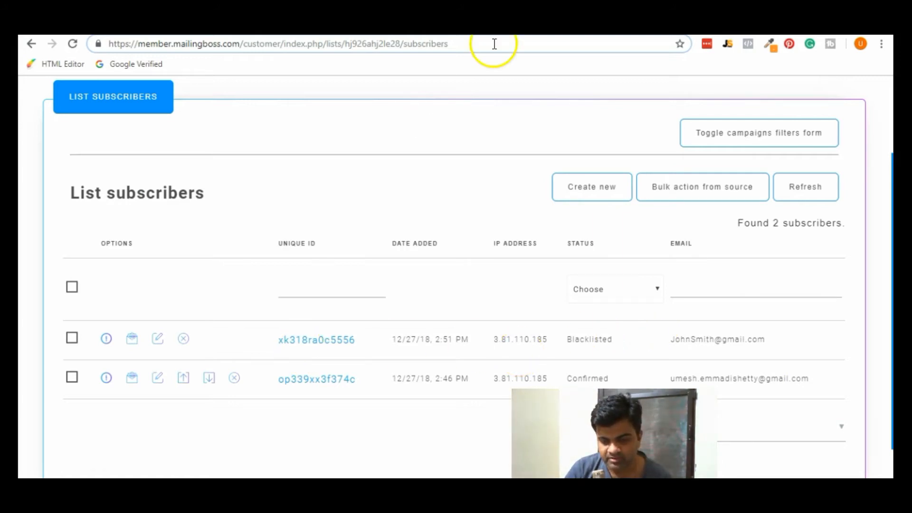
click(607, 24)
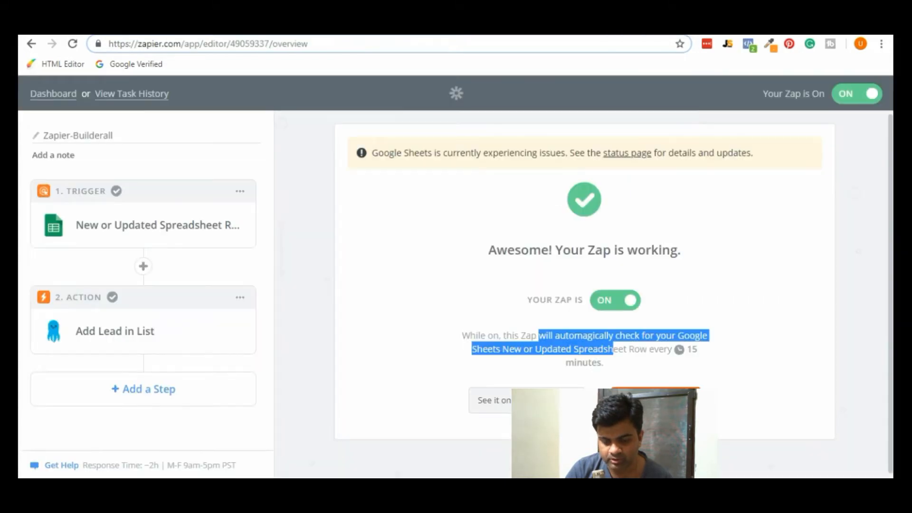
click(722, 24)
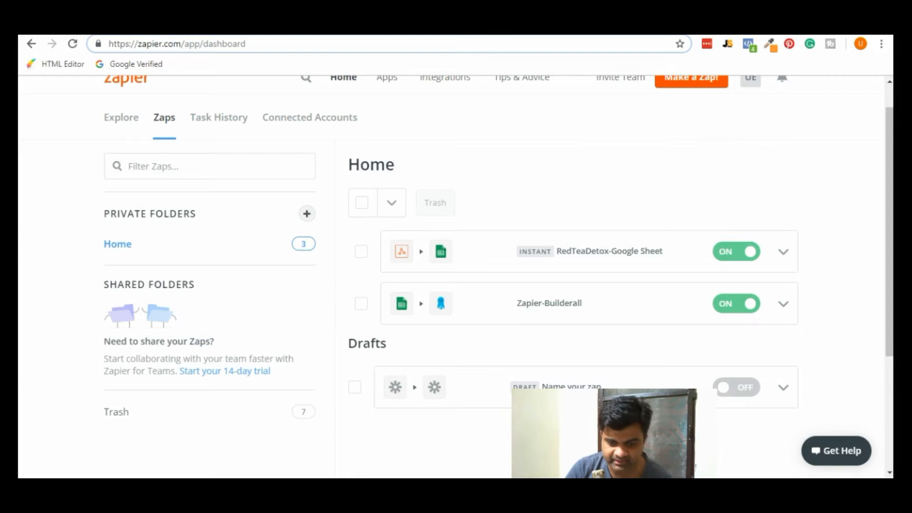
Run the Zapier-Builderall zap manually and dismiss the report showing no new items.
click(384, 24)
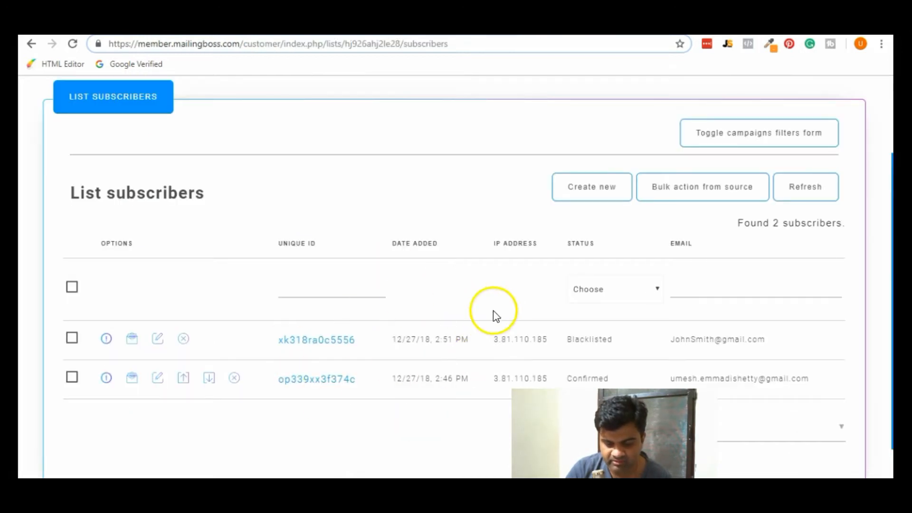
click(722, 23)
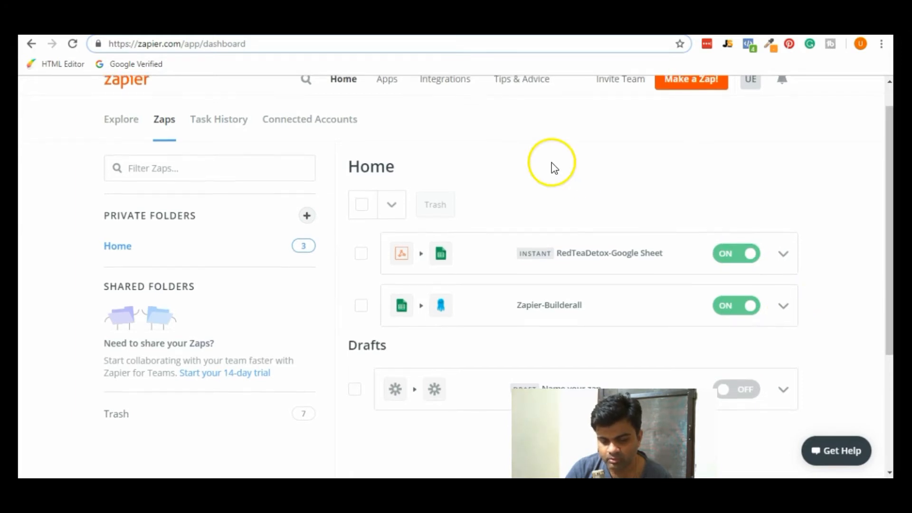
scroll(550, 163, up, 1)
scroll(829, 300, down, 2)
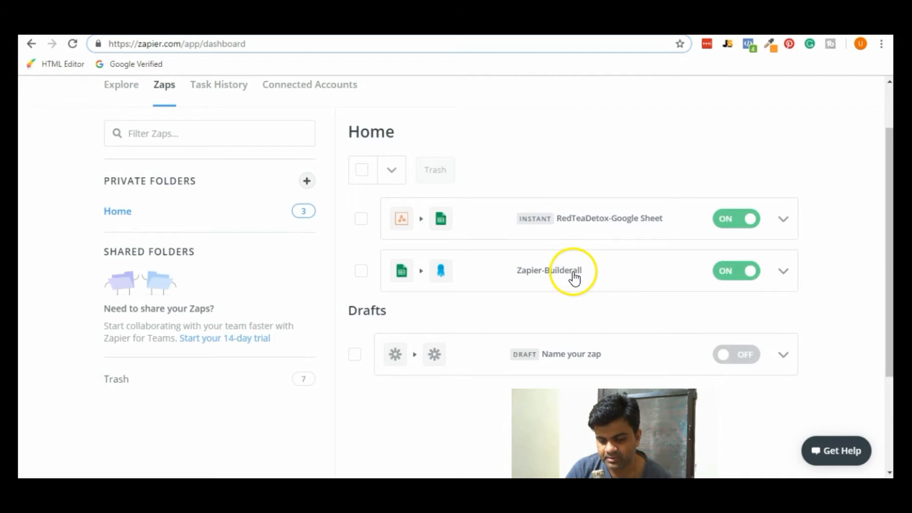
click(789, 272)
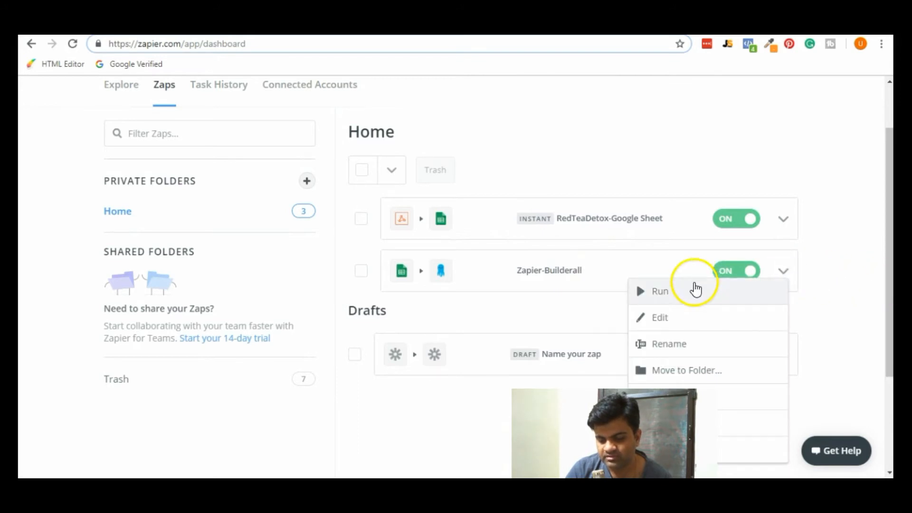
click(690, 287)
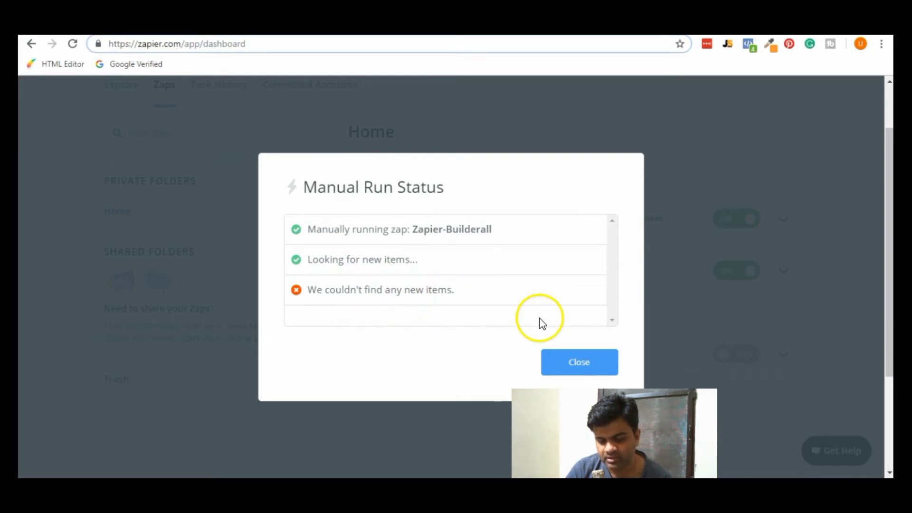
click(579, 363)
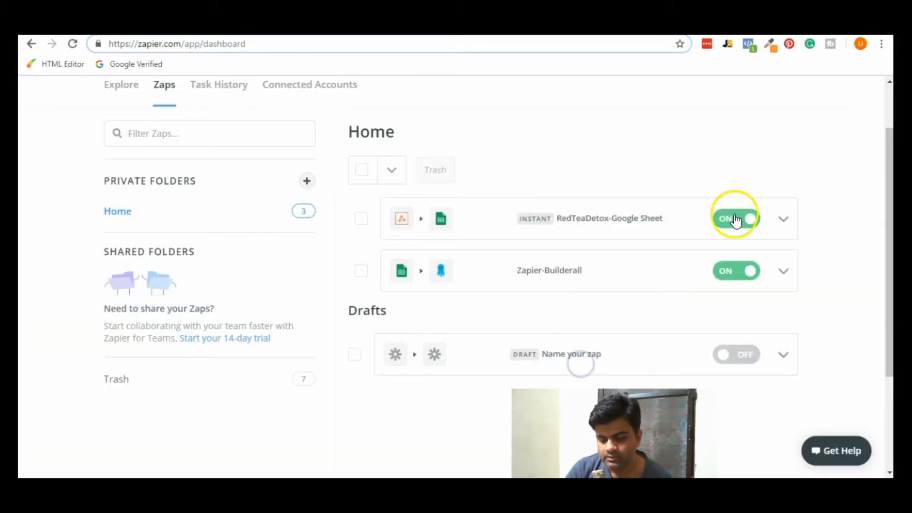
Browse Zapier's Integrations page of workflow ideas.
scroll(737, 220, up, 2)
click(441, 116)
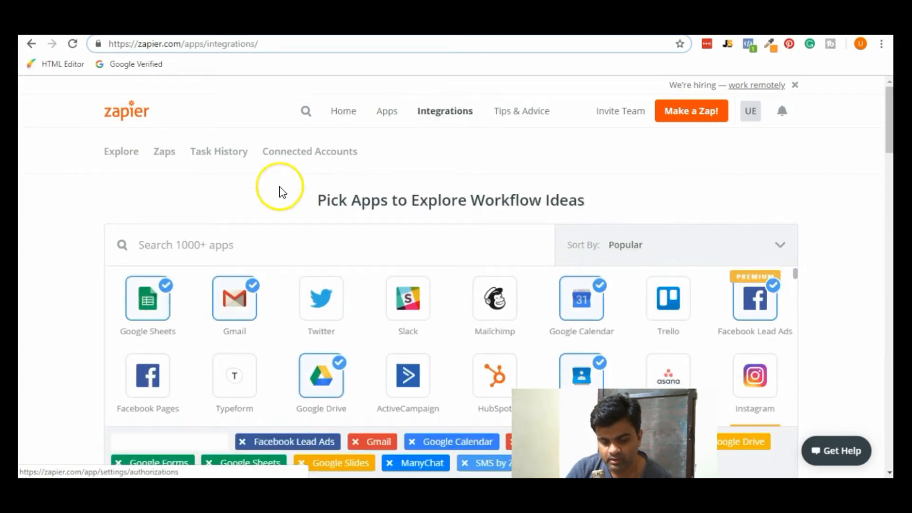
scroll(276, 196, down, 3)
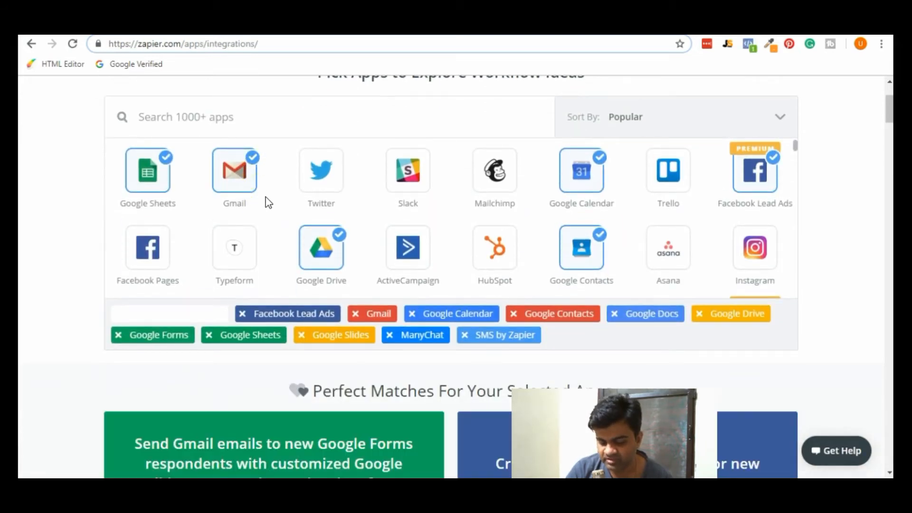
scroll(265, 201, up, 3)
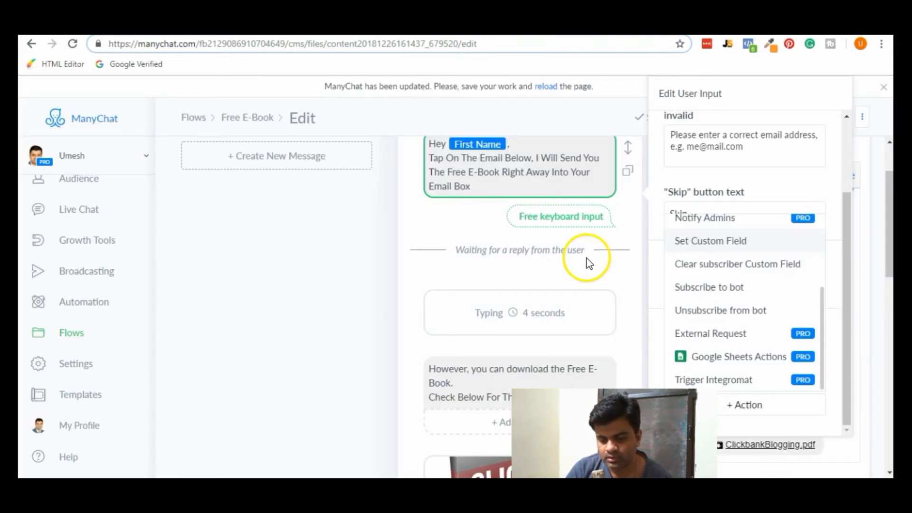
scroll(588, 258, down, 1)
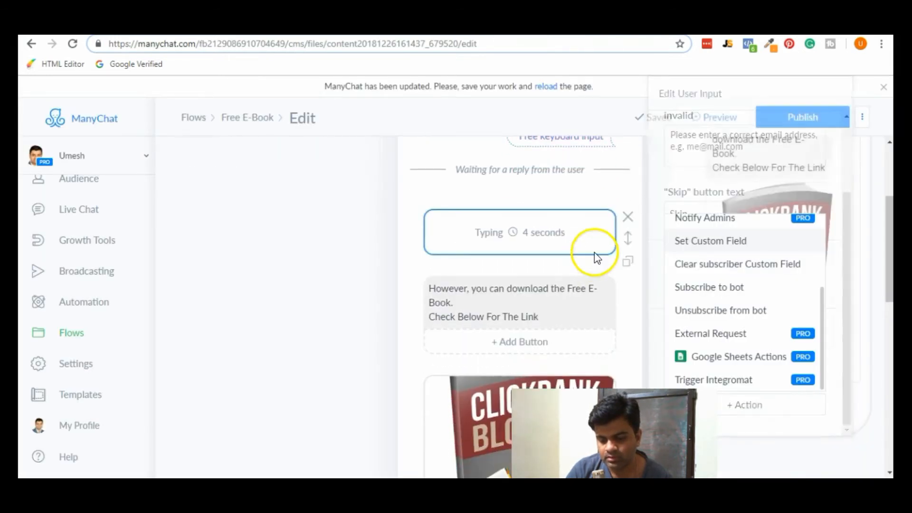
Inspect the Free E-Book flow's free keyboard input and its actions, including Google Sheets Insert Row.
scroll(738, 273, up, 2)
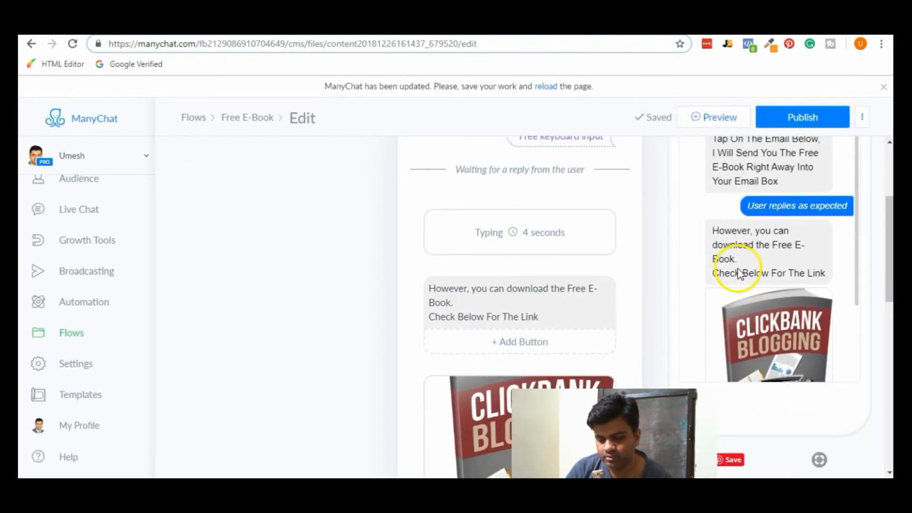
scroll(647, 170, up, 2)
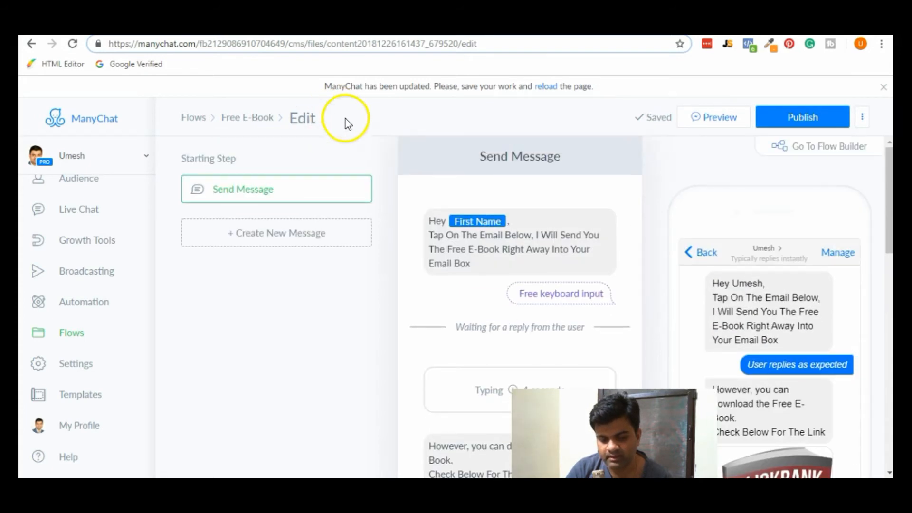
scroll(578, 283, down, 1)
click(576, 264)
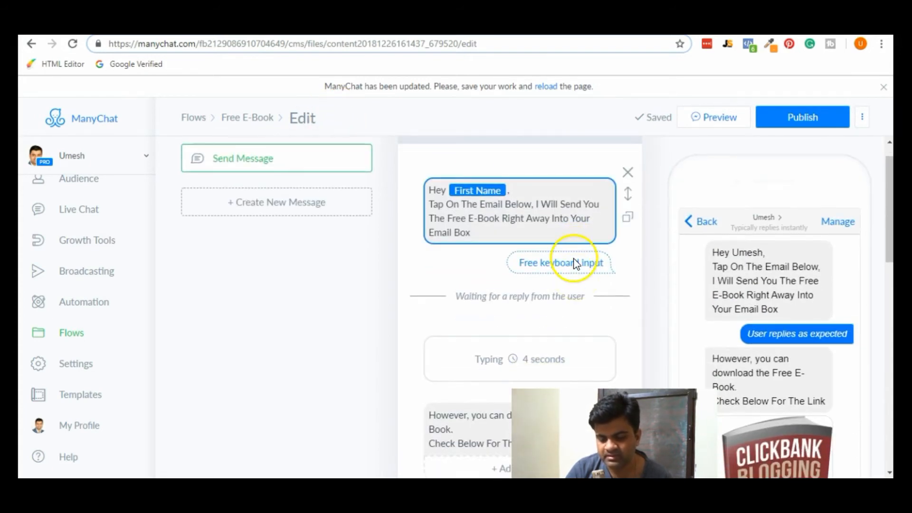
click(575, 264)
drag(848, 259, 850, 352)
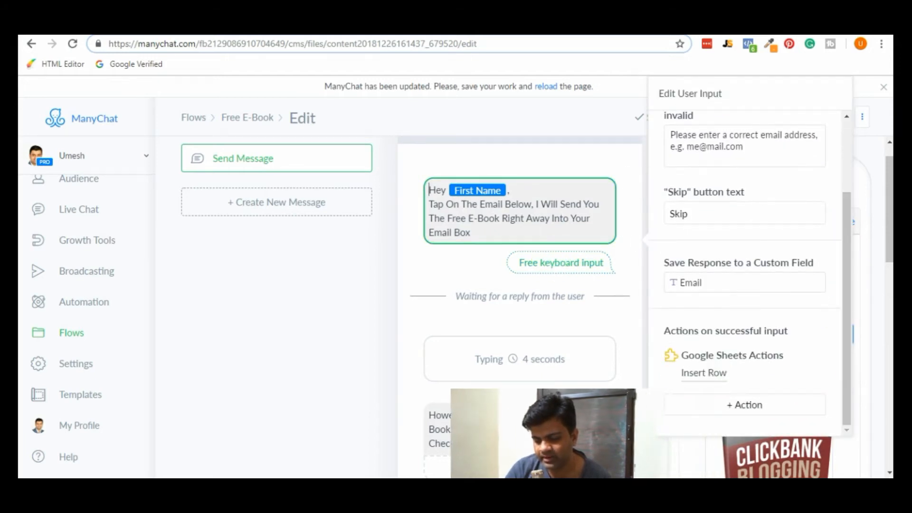
click(770, 413)
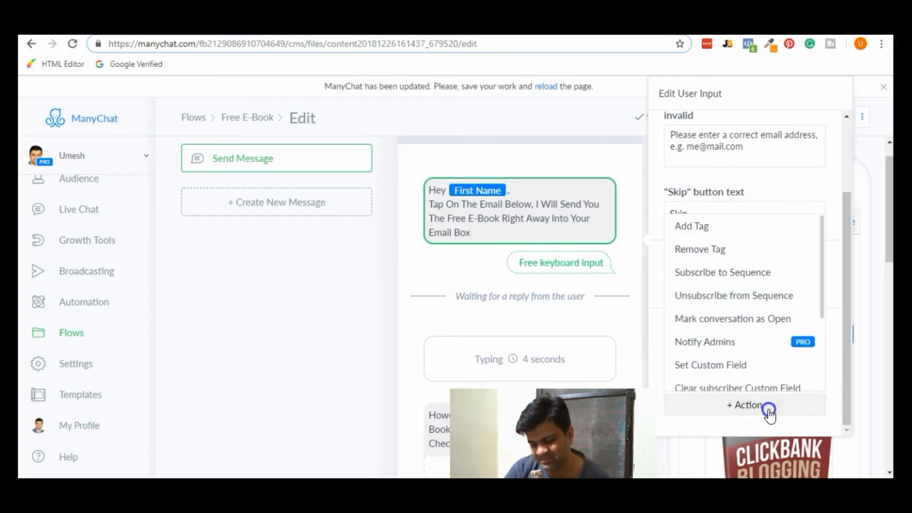
drag(824, 318, 820, 383)
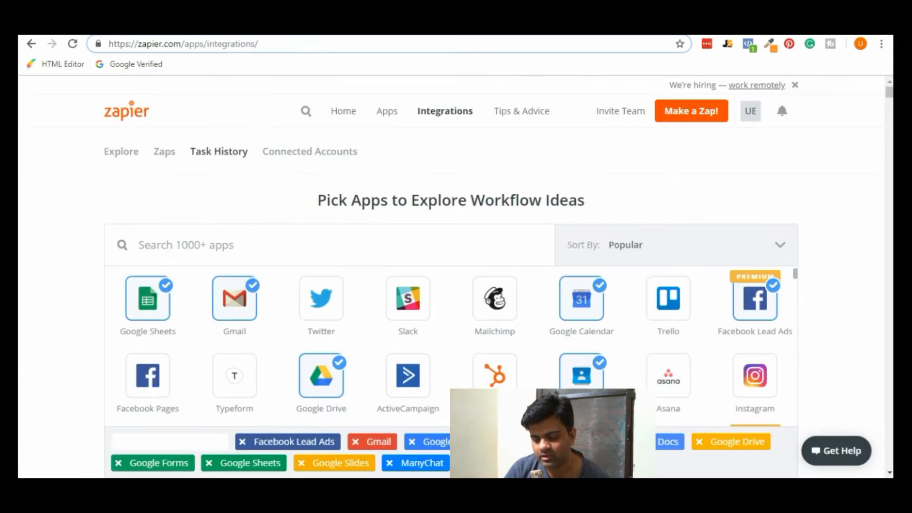
Scroll the Integrations page, then bring up the Mailingboss subscriber list showing 2 subscribers.
scroll(839, 266, down, 8)
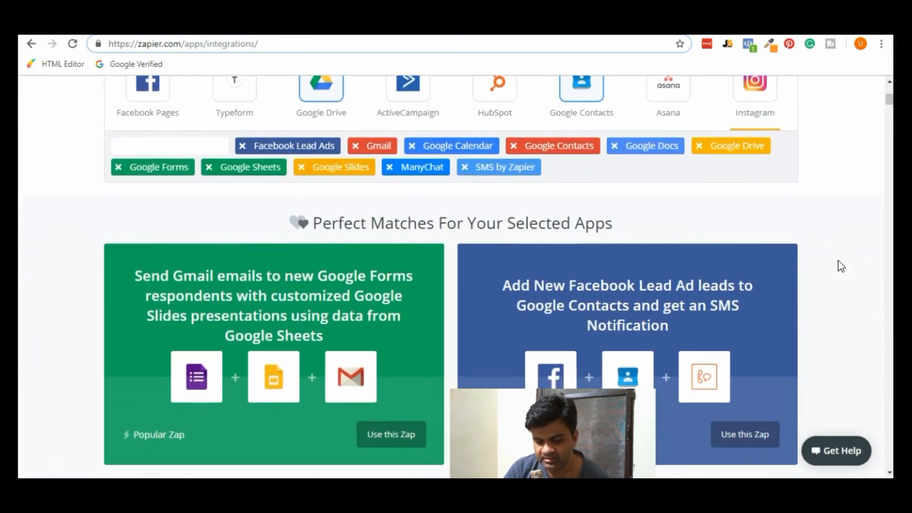
scroll(842, 266, down, 6)
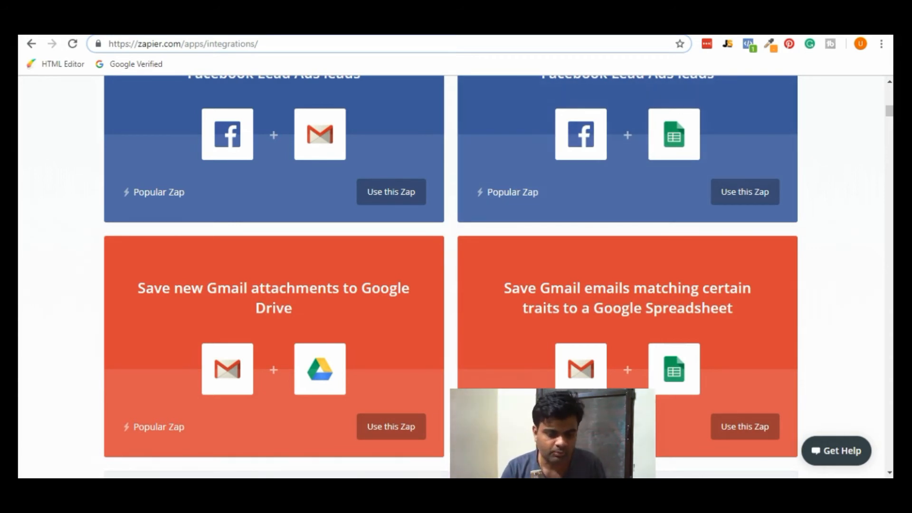
key(ctrl+Tab)
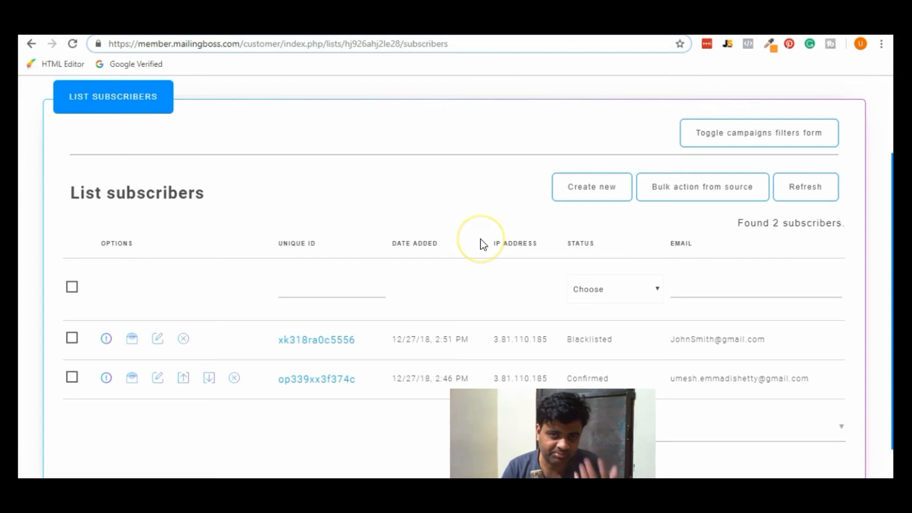